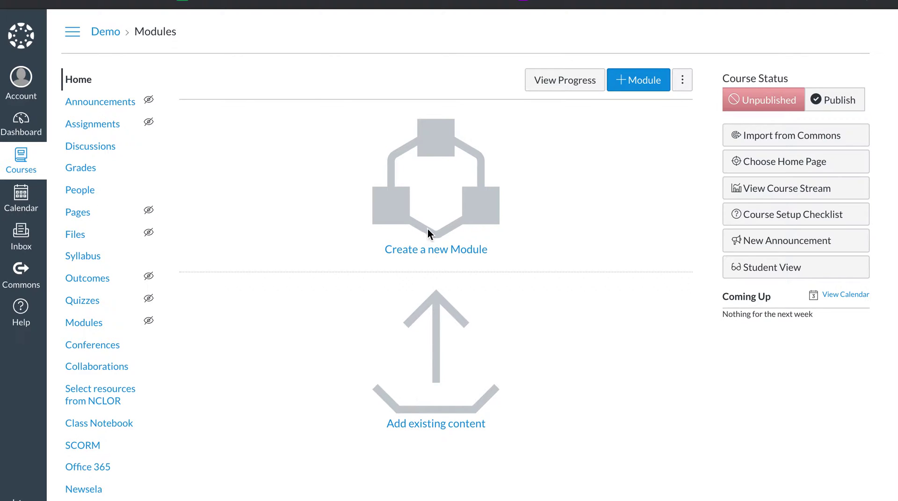
Create a new course module named "March 23-27: Unit 1"
left_click(444, 249)
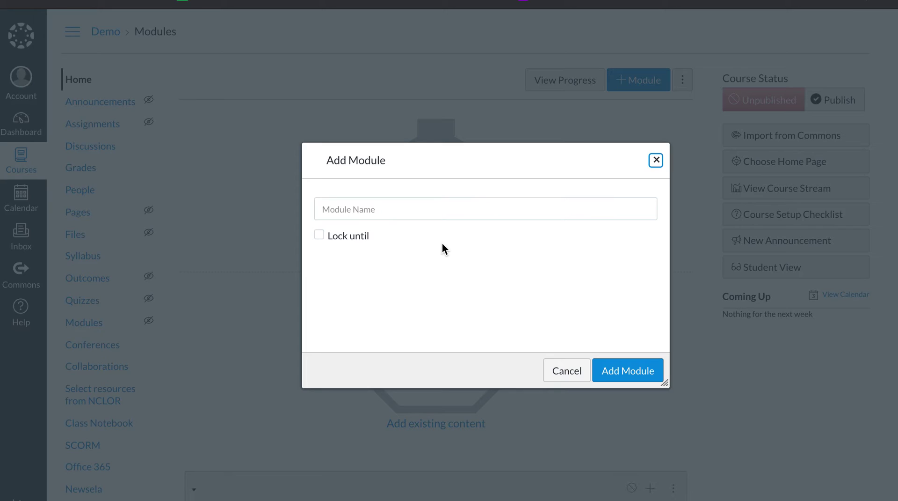
left_click(392, 209)
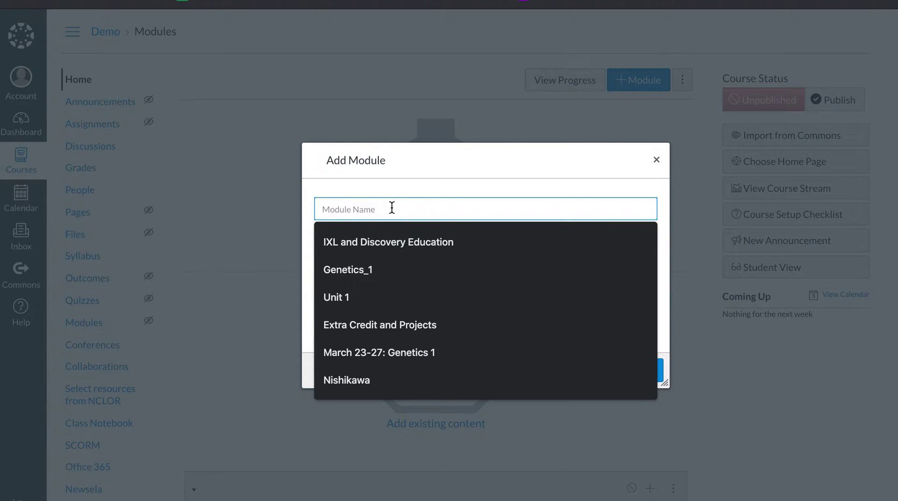
type("March")
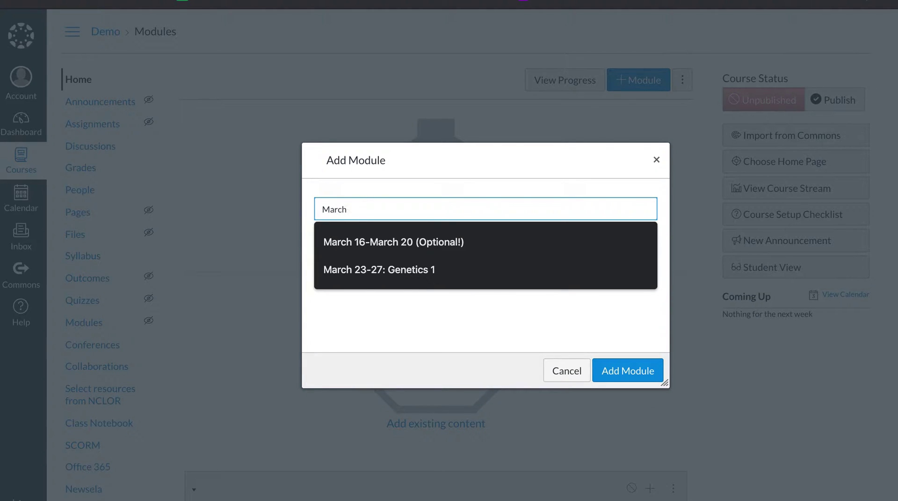
key("Down")
key("Down")
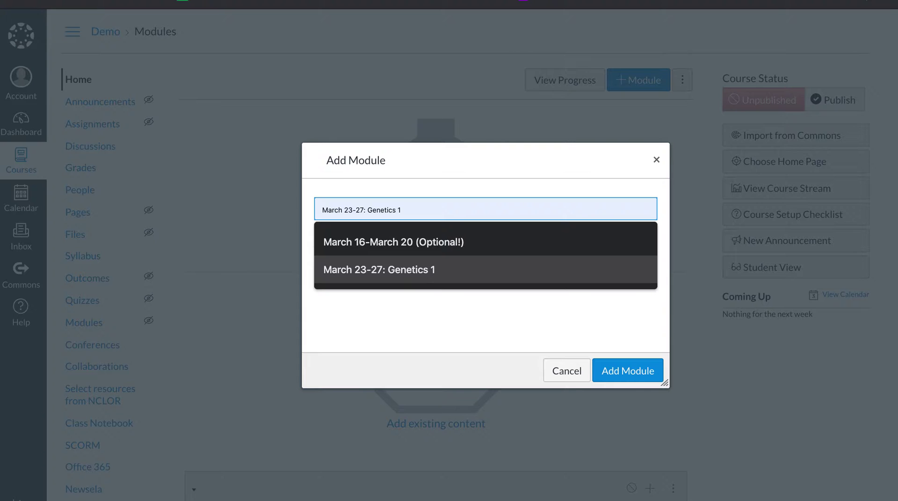
key("Return")
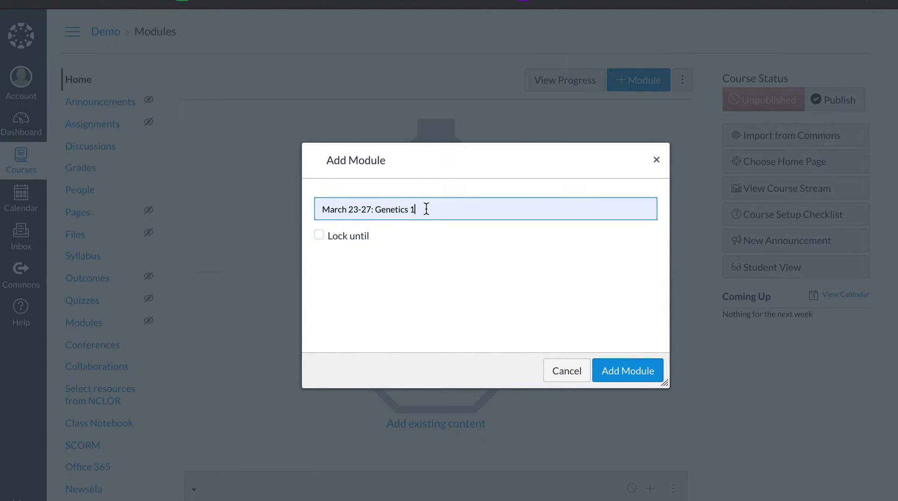
left_click_drag(427, 208, 374, 208)
key("BackSpace")
key("BackSpace")
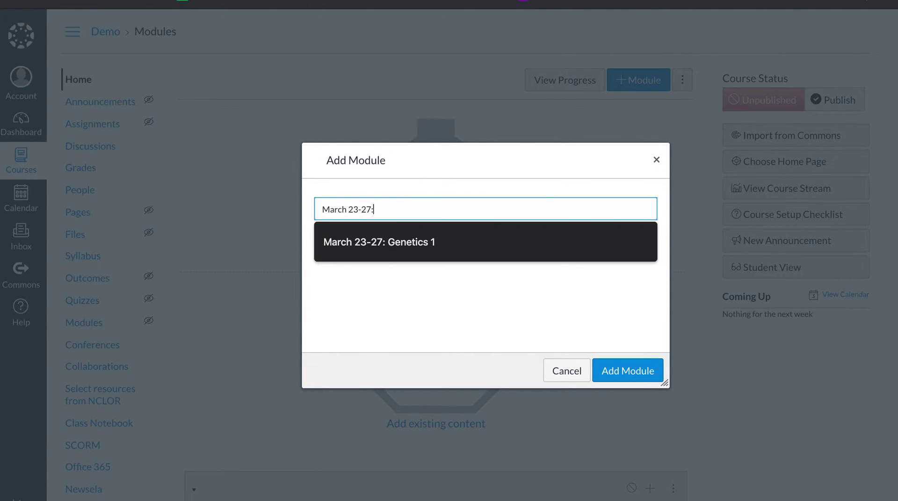
type(":")
type("Unit 1")
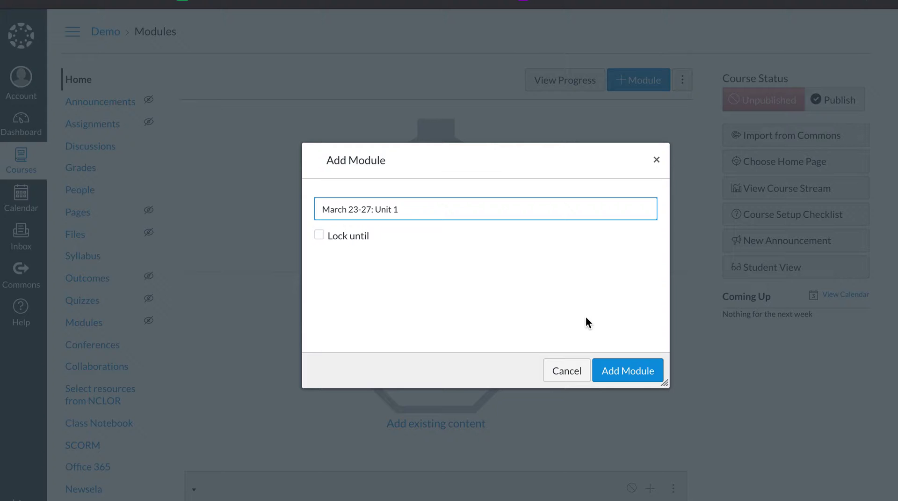
left_click(625, 371)
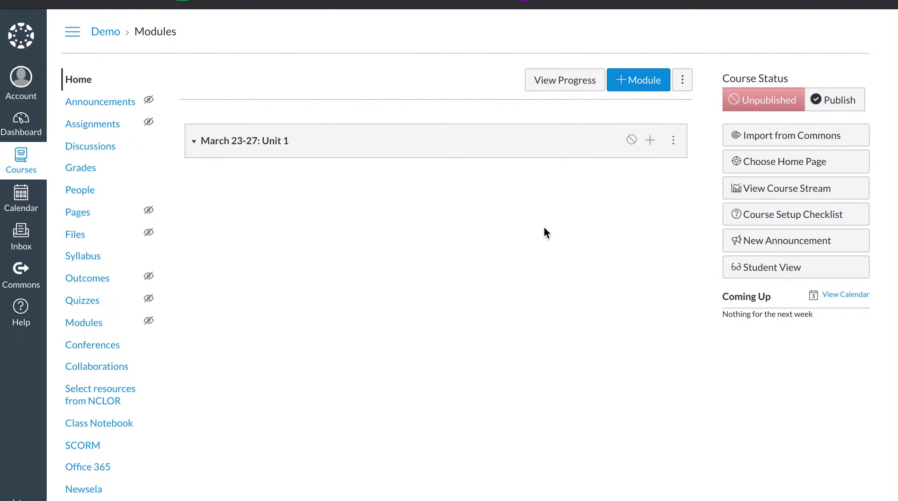
Add a new discussion topic named "Welcome to Online Learning!" to the March 23-27: Unit 1 module
left_click(650, 141)
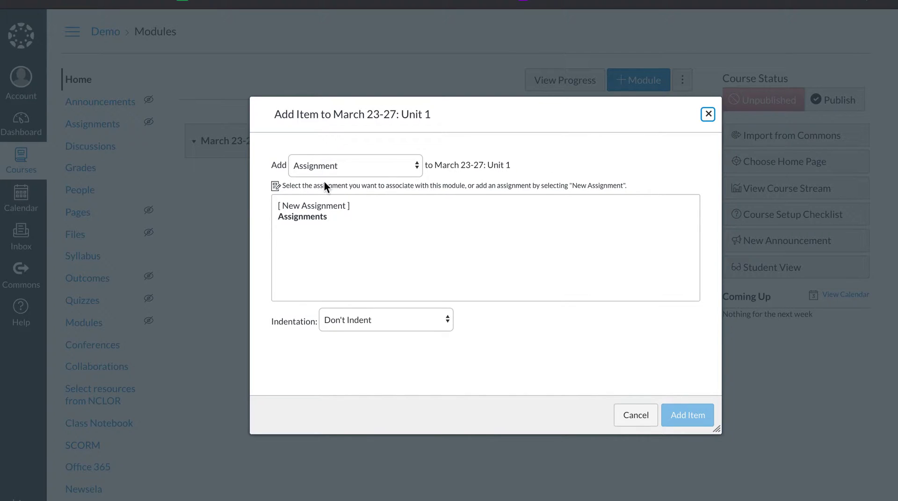
left_click(324, 169)
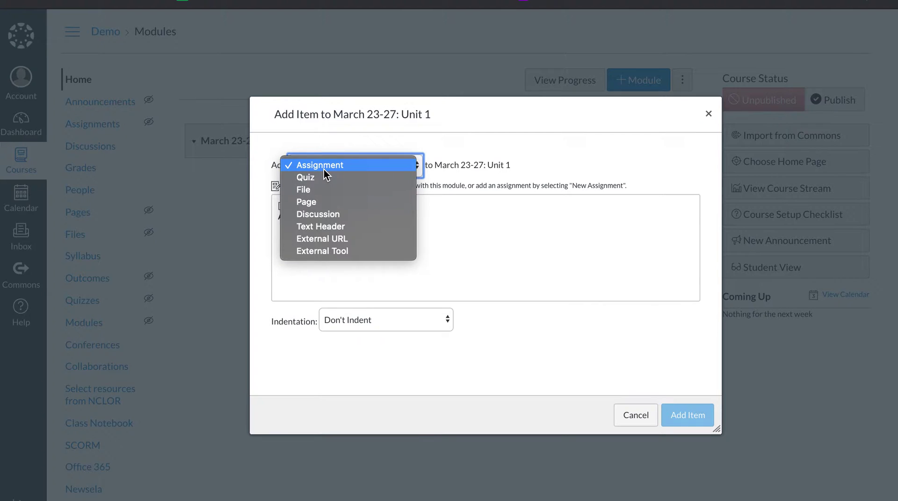
left_click(326, 209)
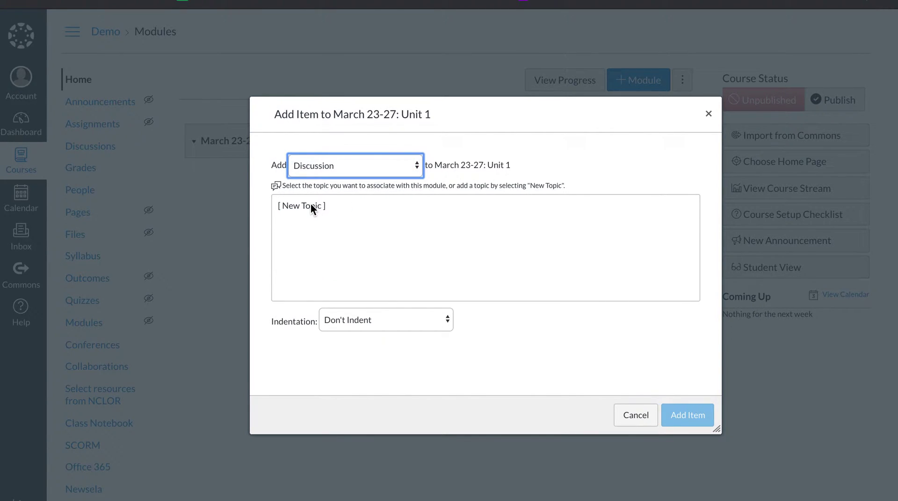
left_click(310, 204)
left_click(368, 325)
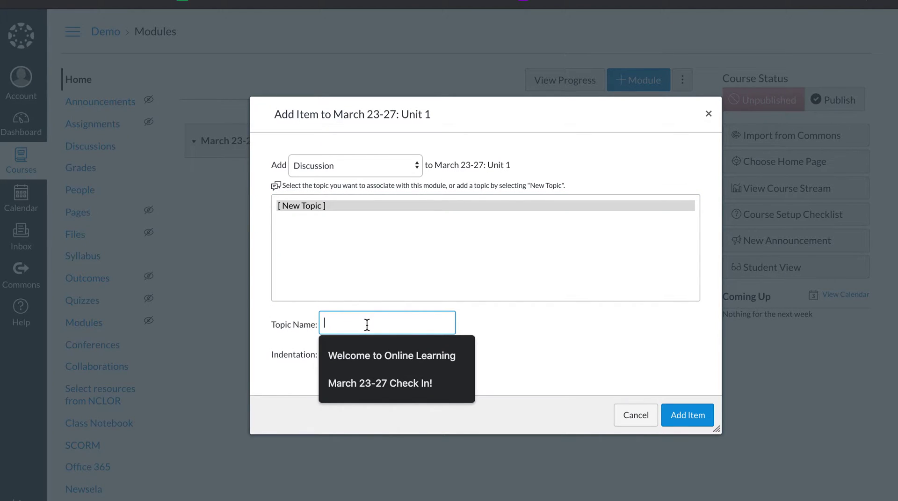
type("W")
key("Down")
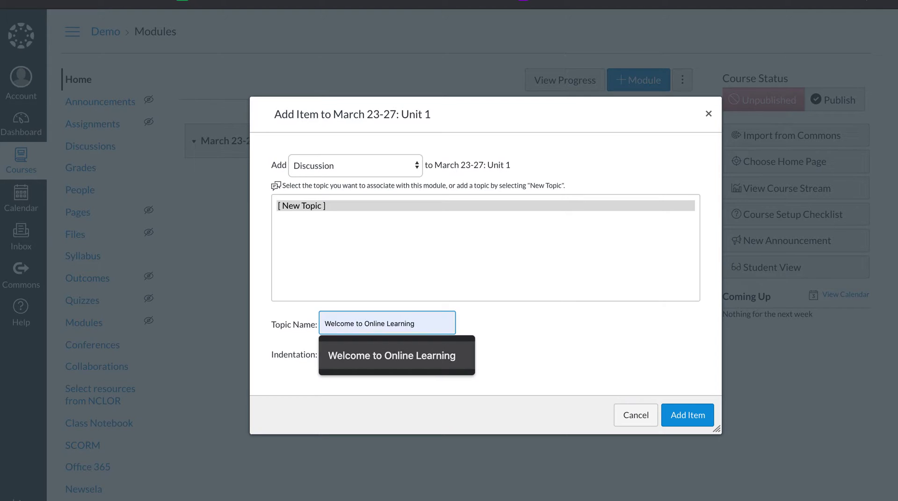
key("Return")
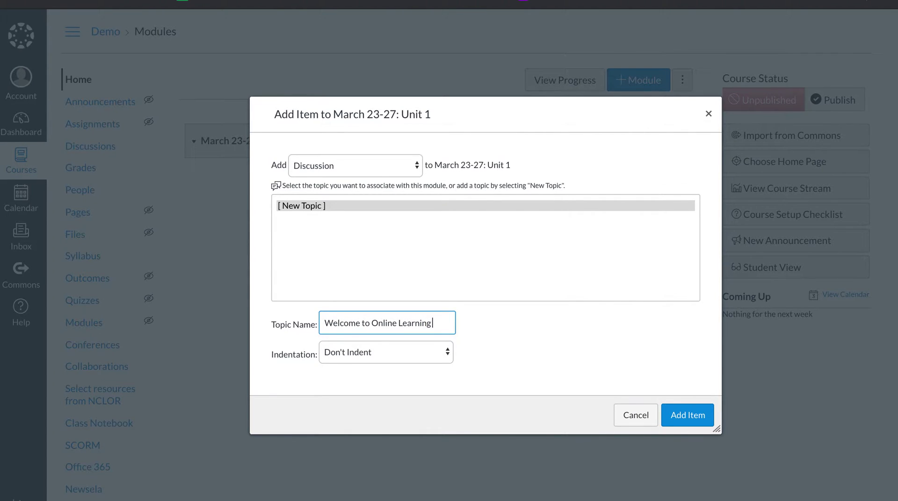
type("!")
left_click(689, 416)
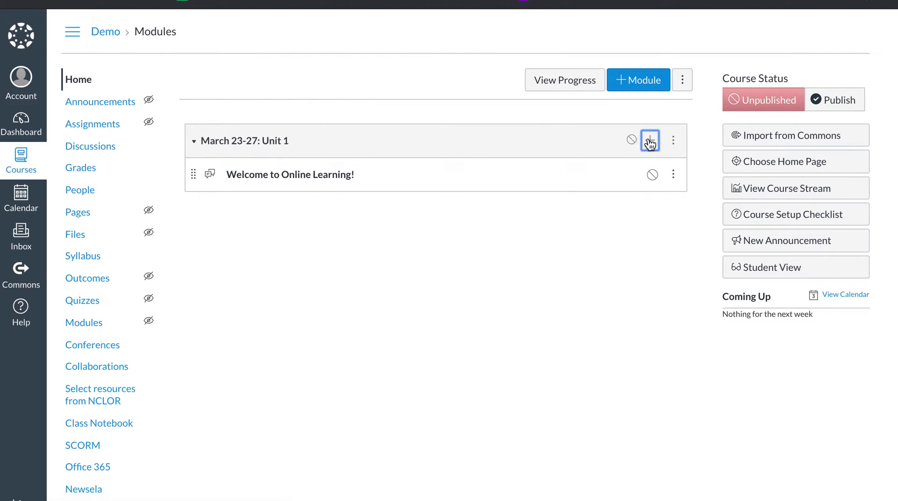
Open the "Welcome to Online Learning!" discussion for editing and enter "Welcome" as the first line of its body
left_click(312, 175)
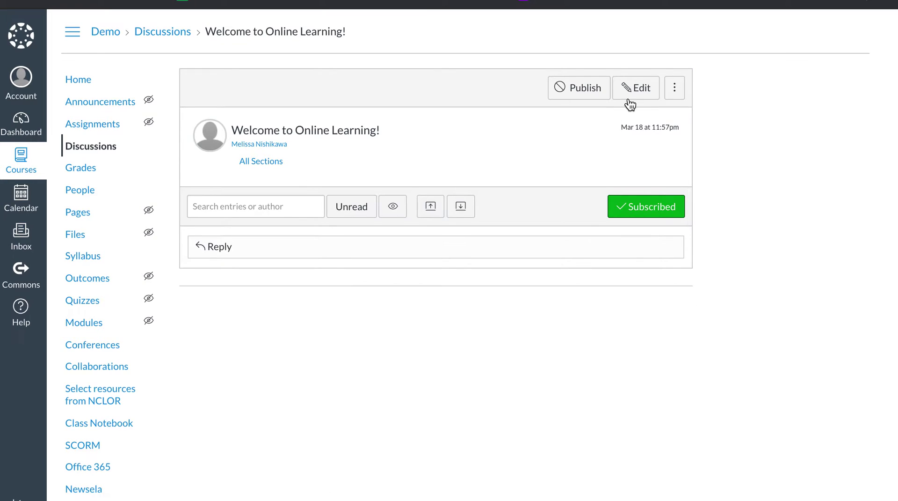
left_click(632, 94)
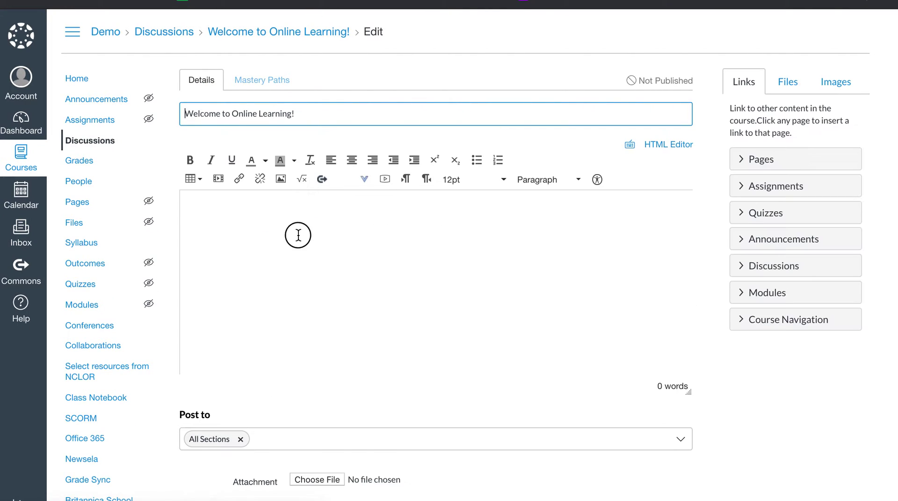
left_click(299, 235)
type("Welcome")
key("Return")
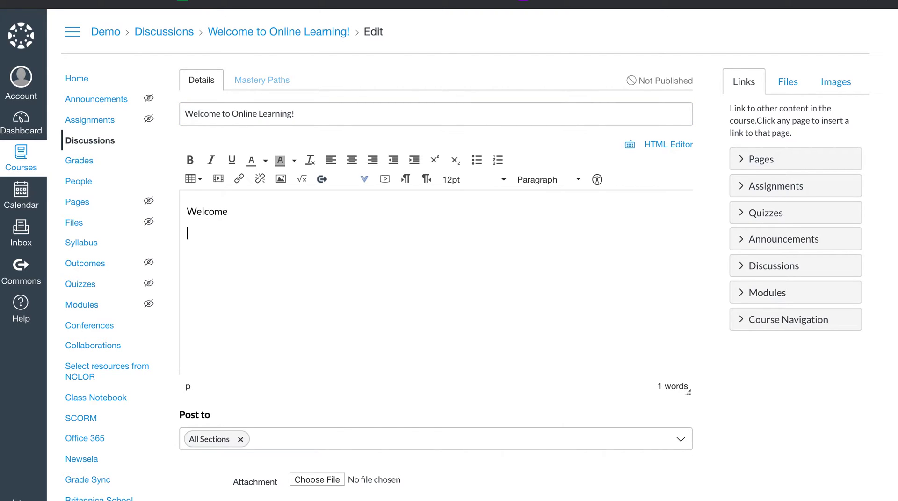
Add the heading "To do list:" below the welcome line, with the items "1: Direct Instruction" and "2: Independent work"
type("To do list:")
key("Return")
type("1: Direc")
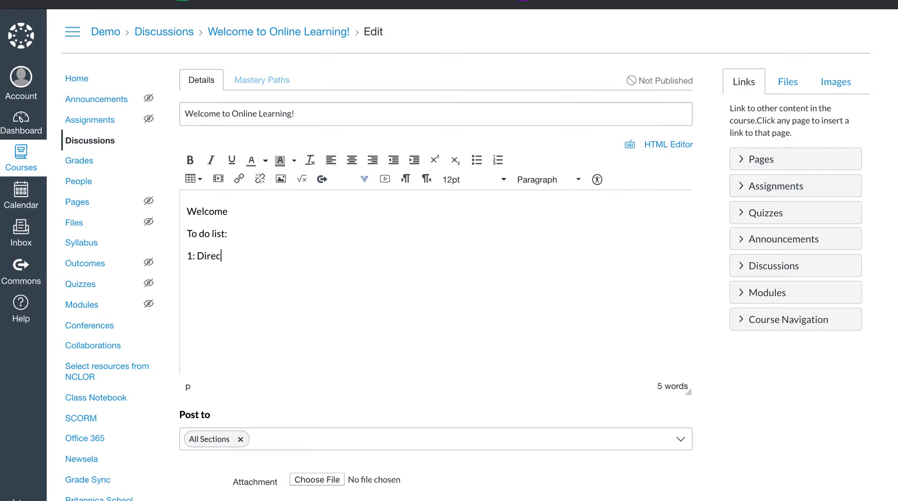
type("t Instruction")
key("Return")
type("2: Indepen")
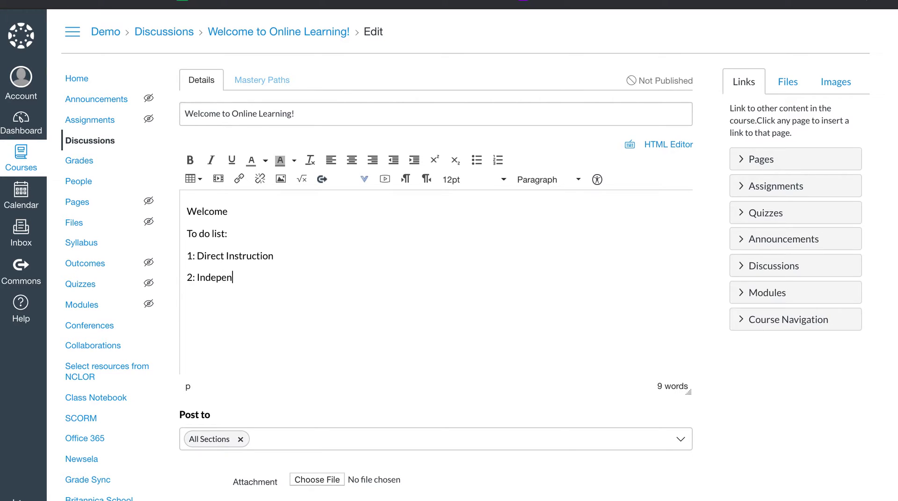
type("dent work")
Continue the to-do list with the items "3:Direct Instruction", "4: Assignment" and "5: Quiz/Assessment"
key("Return")
type("3:Direct")
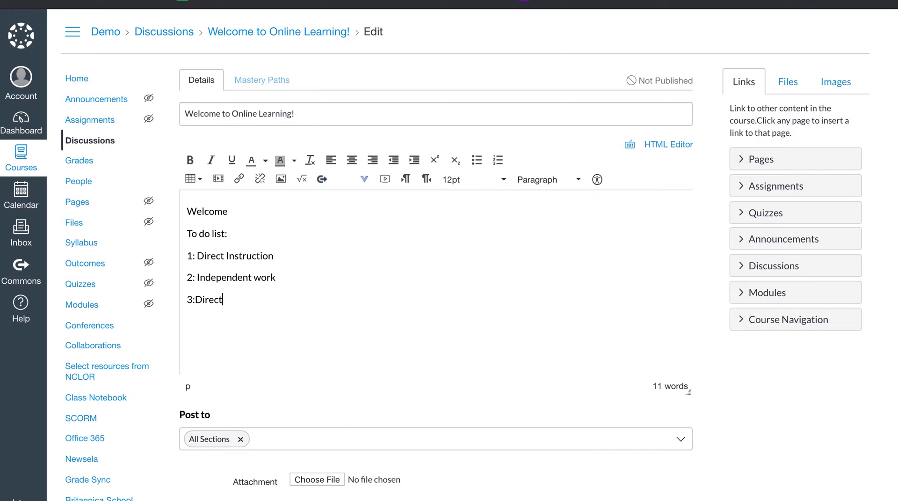
type(" Instruction")
key("Return")
type("4: Assignment")
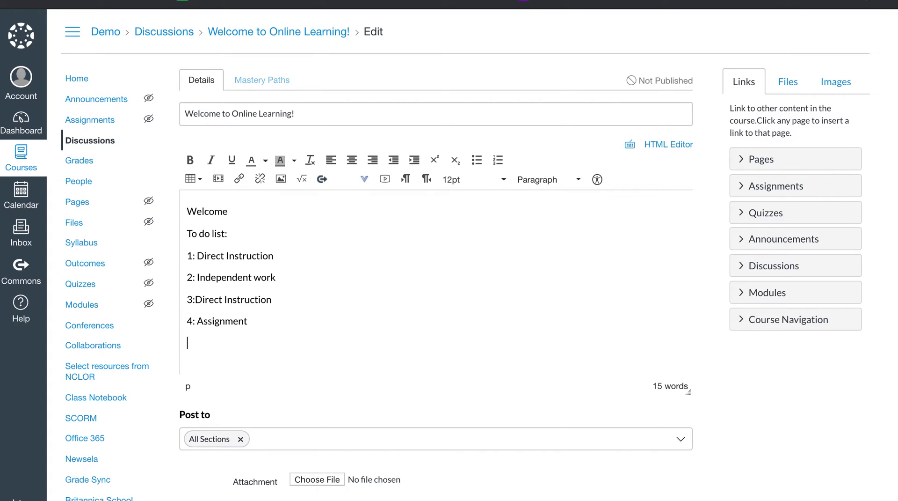
key("Return")
type("5: Quiz/Assessment")
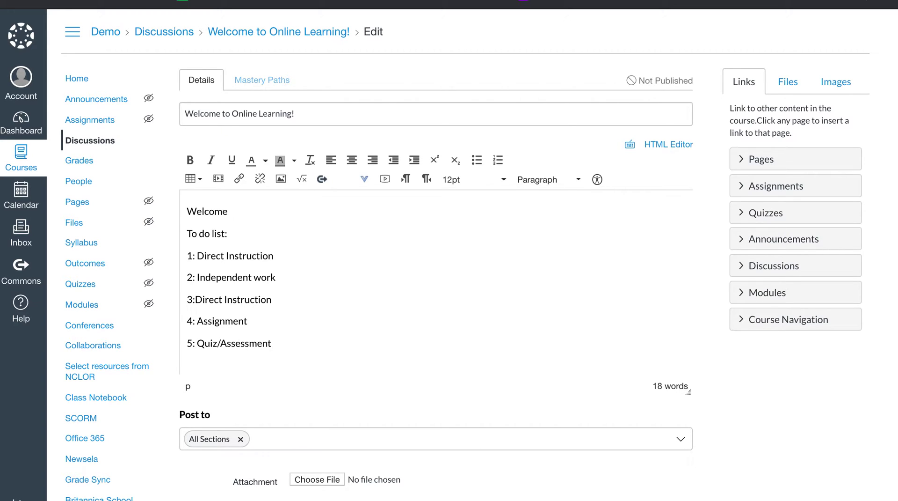
left_click(242, 230)
left_click(243, 239)
left_click(298, 358)
key("Return")
scroll(299, 356, "down", 1)
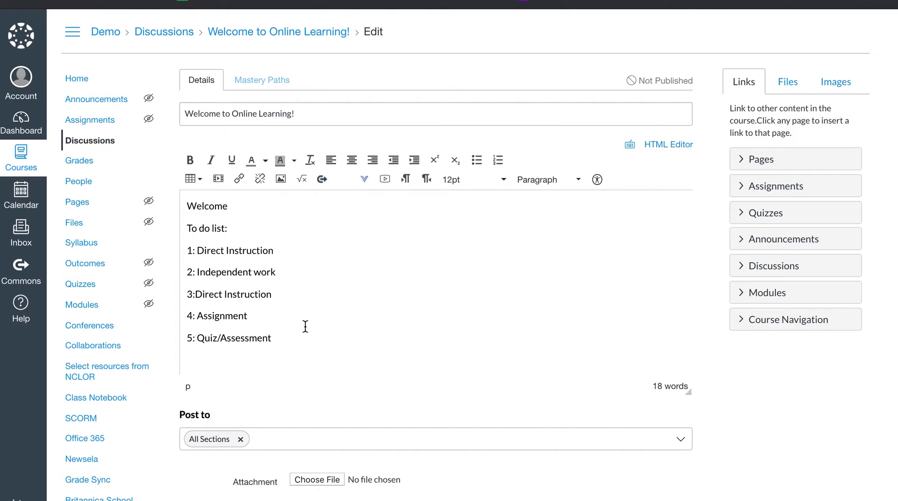
scroll(305, 326, "up", 1)
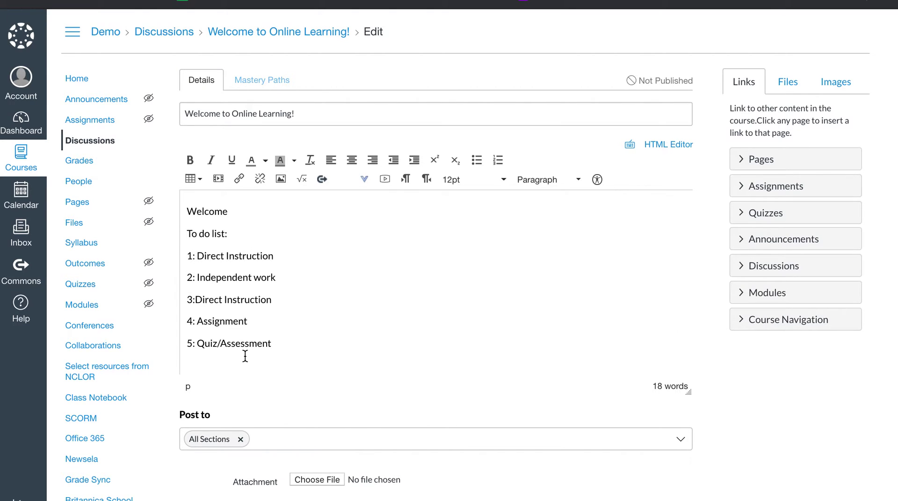
key("BackSpace")
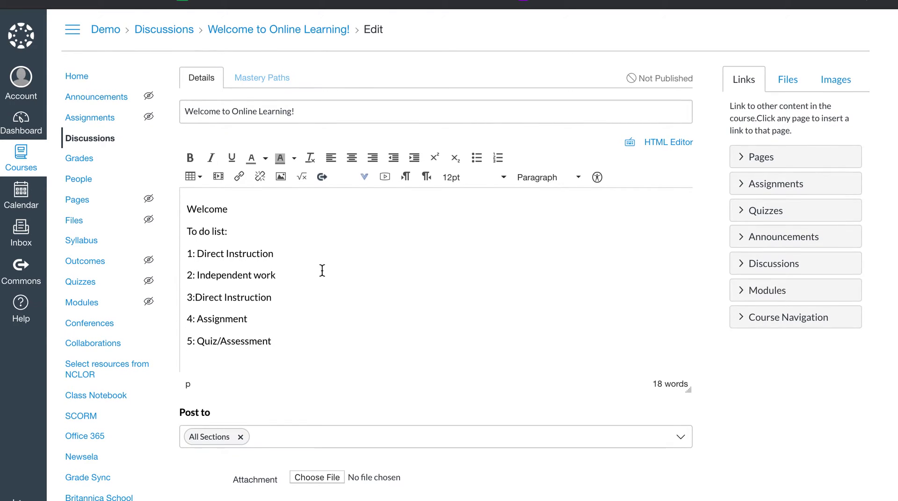
Allow threaded replies in the discussion's options
scroll(322, 270, "down", 3)
scroll(322, 270, "down", 3)
scroll(322, 270, "up", 5)
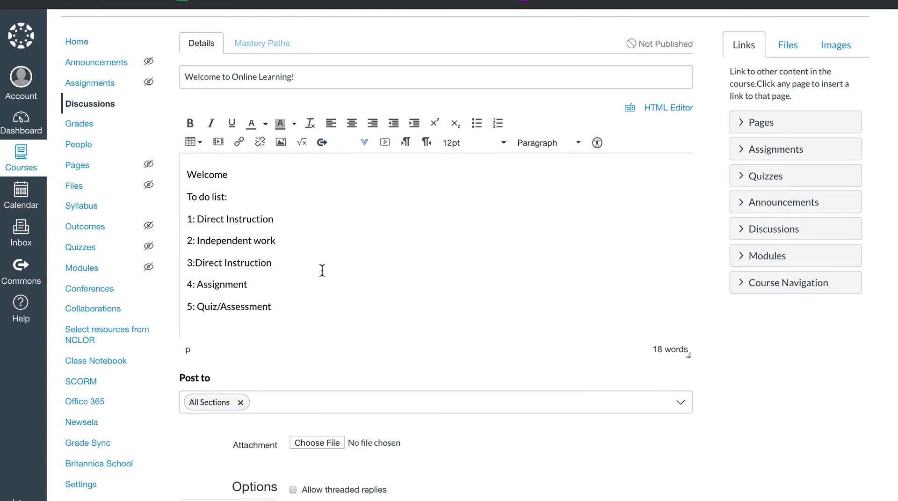
scroll(321, 268, "down", 2)
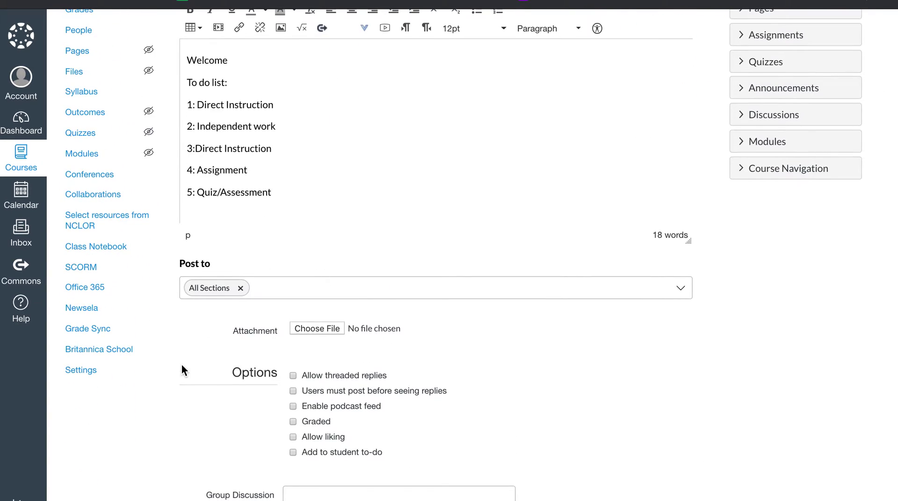
scroll(182, 366, "down", 4)
left_click(341, 215)
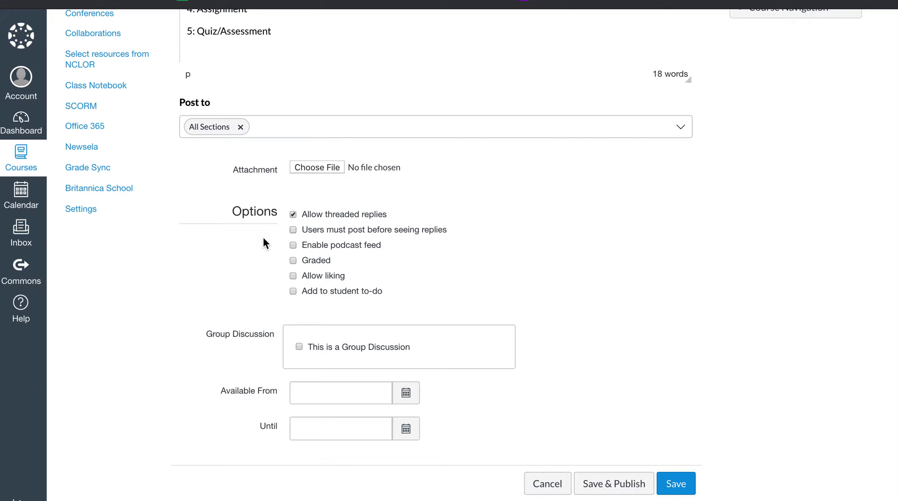
Extend the opening line of the discussion body to "Welcome: Please check in 2 or 3 times during the week."
scroll(339, 207, "up", 7)
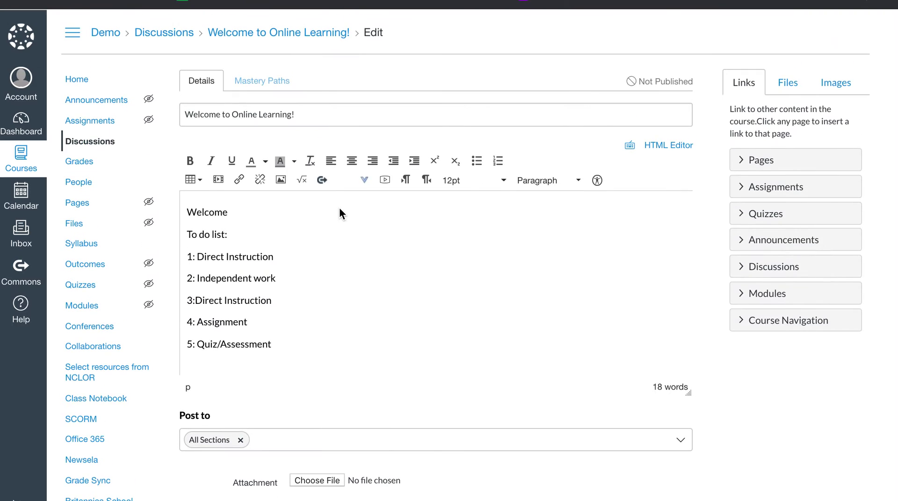
scroll(339, 207, "down", 7)
scroll(340, 208, "up", 7)
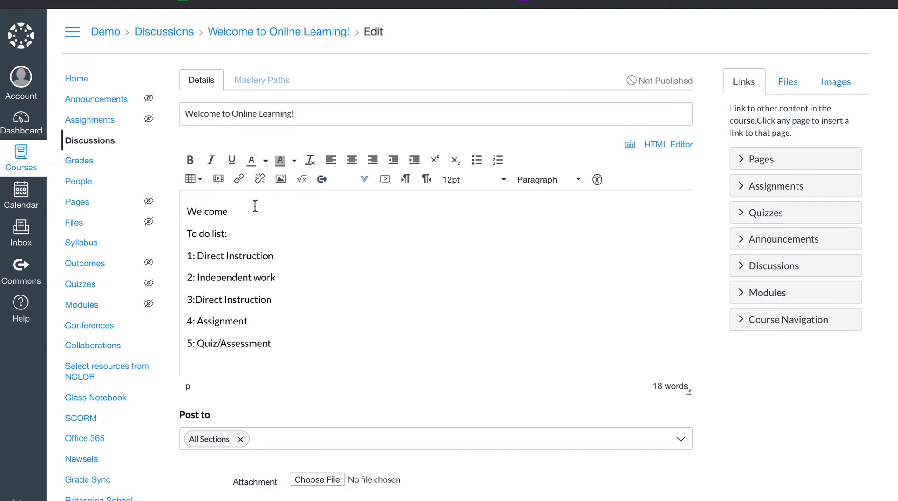
type(": Please check in ")
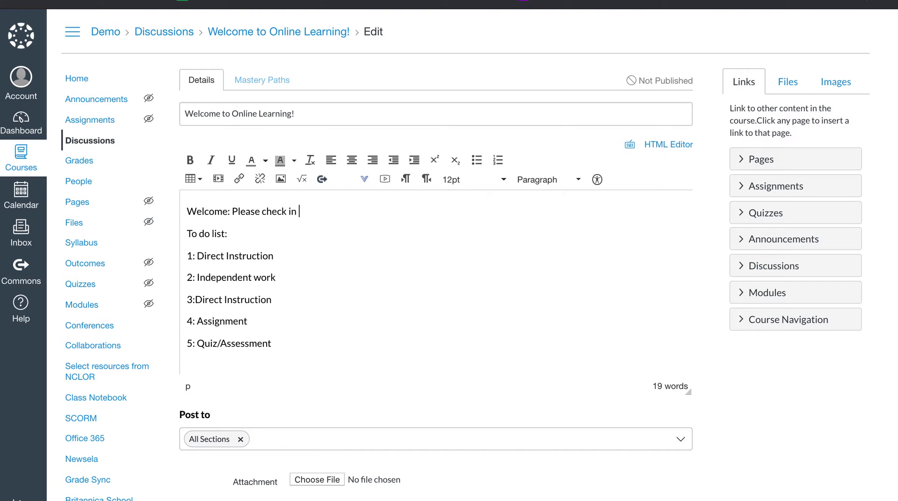
type("2 or 3 times during the week.")
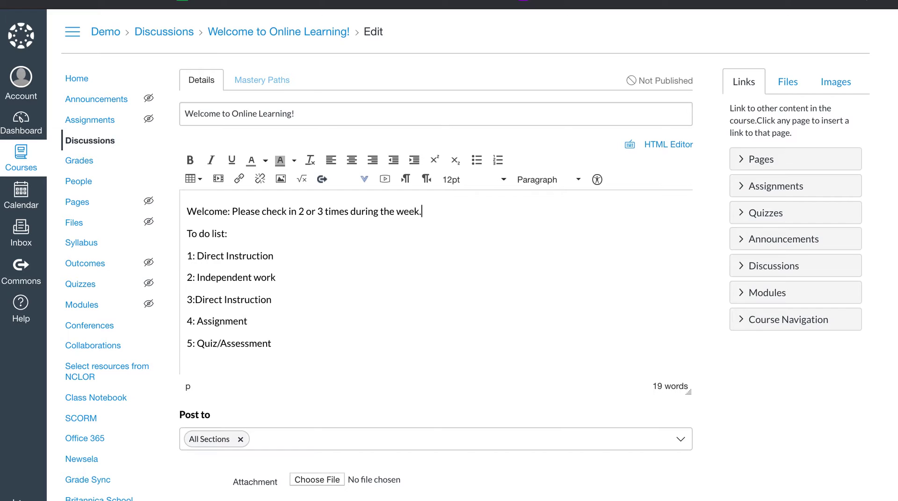
Make the welcome discussion graded and set its points possible to 3
scroll(273, 347, "down", 7)
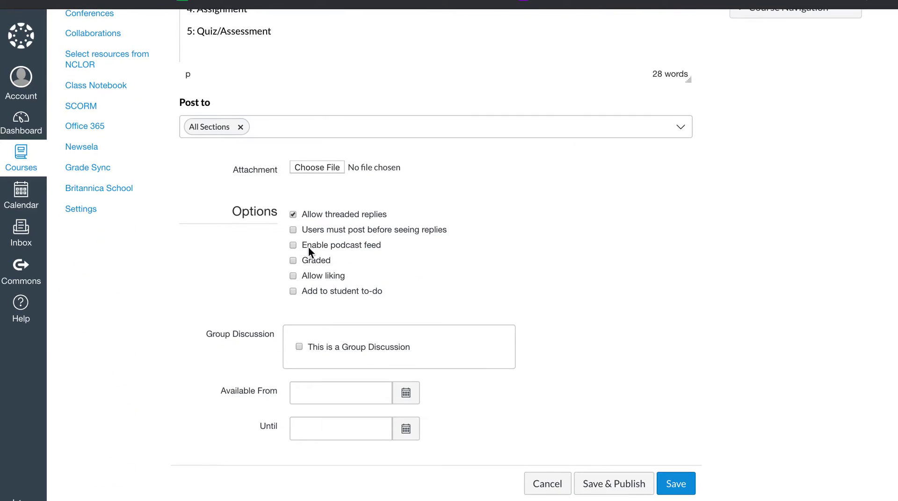
left_click(294, 260)
left_click(323, 304)
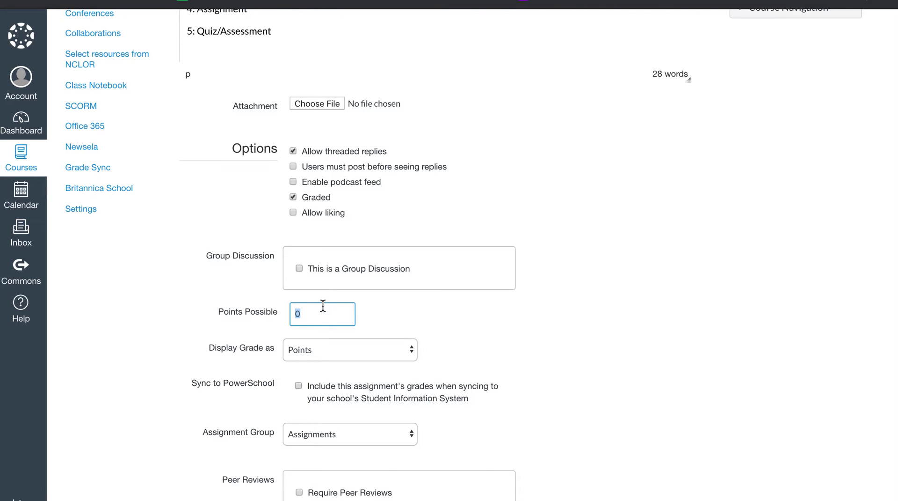
type("3")
left_click(389, 313)
scroll(444, 341, "down", 4)
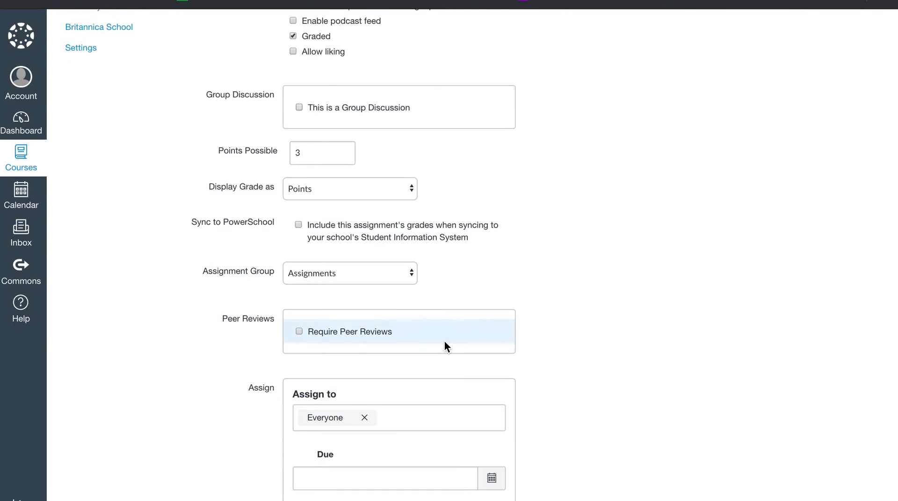
left_click(375, 278)
left_click(375, 272)
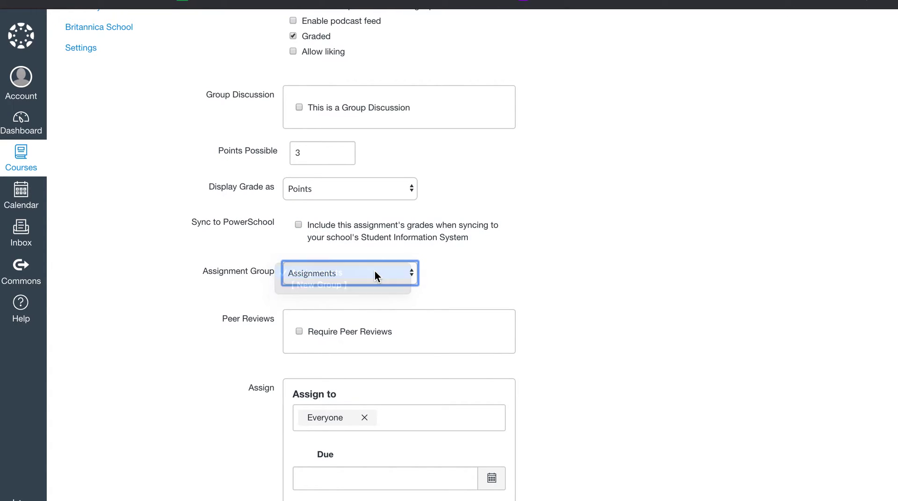
left_click(374, 270)
left_click(374, 273)
scroll(502, 252, "up", 5)
scroll(502, 252, "up", 6)
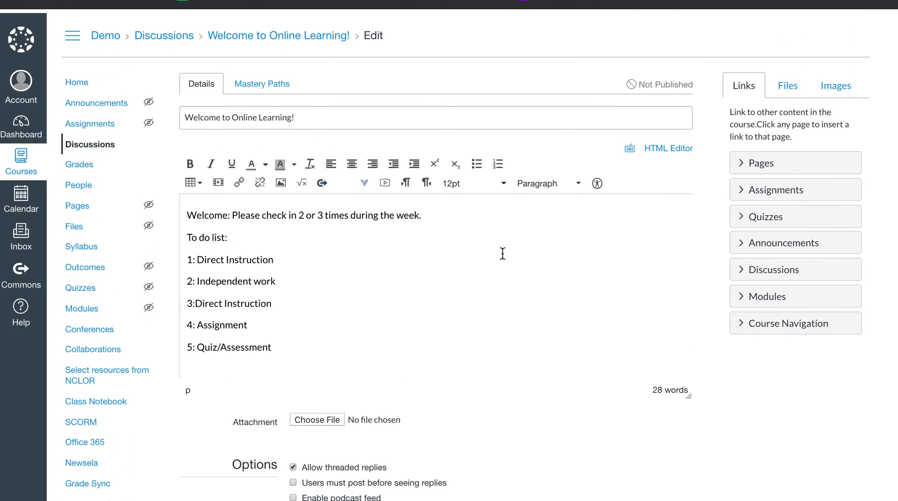
scroll(502, 252, "down", 14)
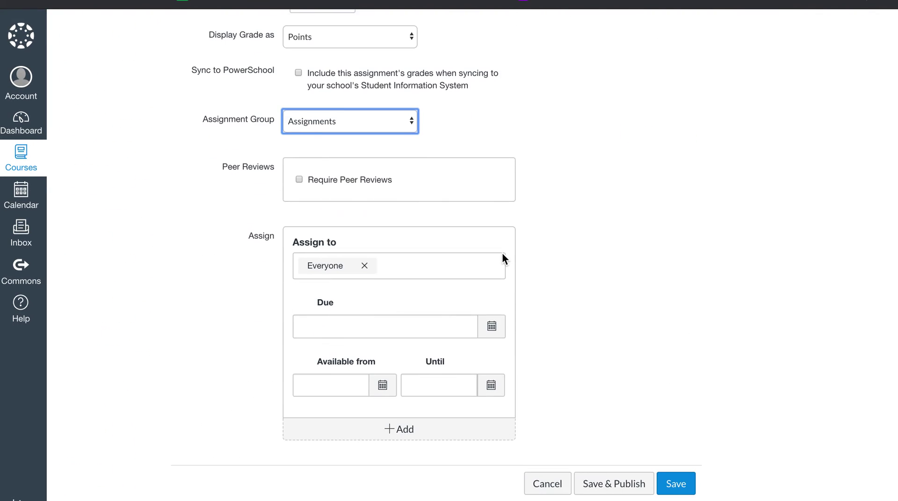
Create a new assignment group named "Check Ins" for the welcome discussion
left_click(345, 122)
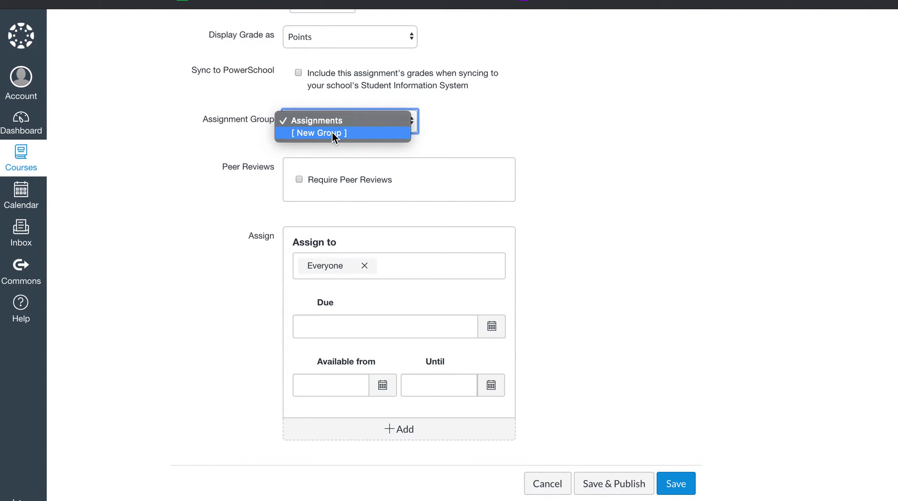
left_click(332, 133)
left_click(449, 260)
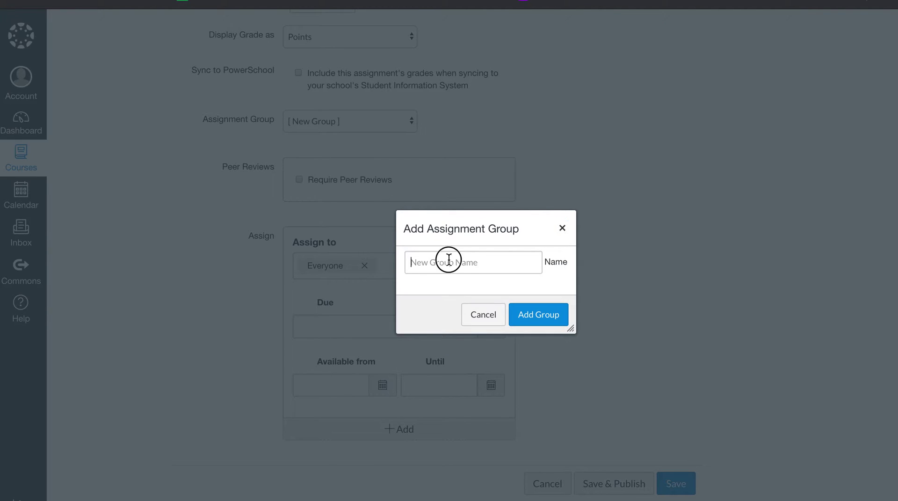
type("Dis")
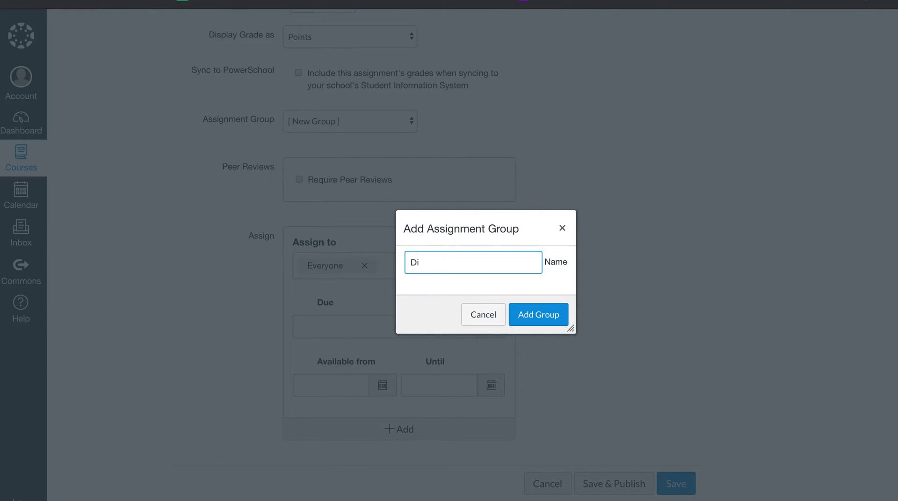
type("heck Ins")
left_click(526, 314)
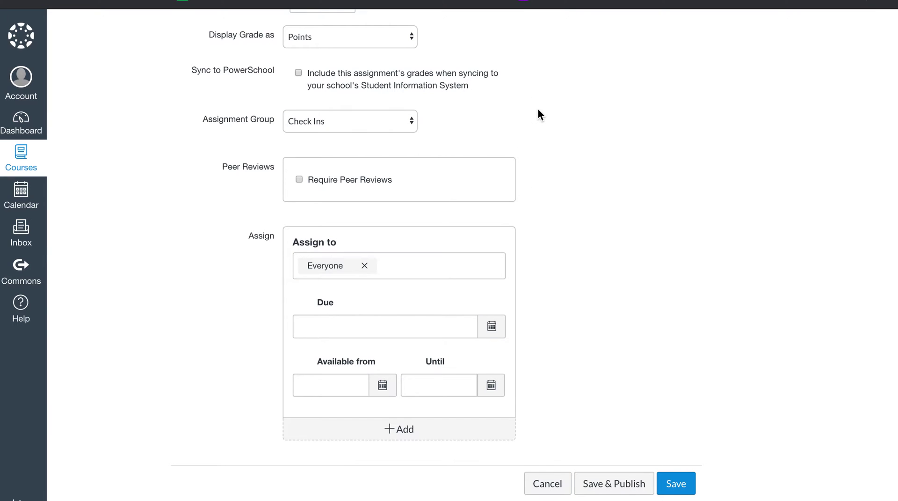
Create another assignment group named "Quizzes" and put the discussion back in the "Check Ins" group
left_click(381, 121)
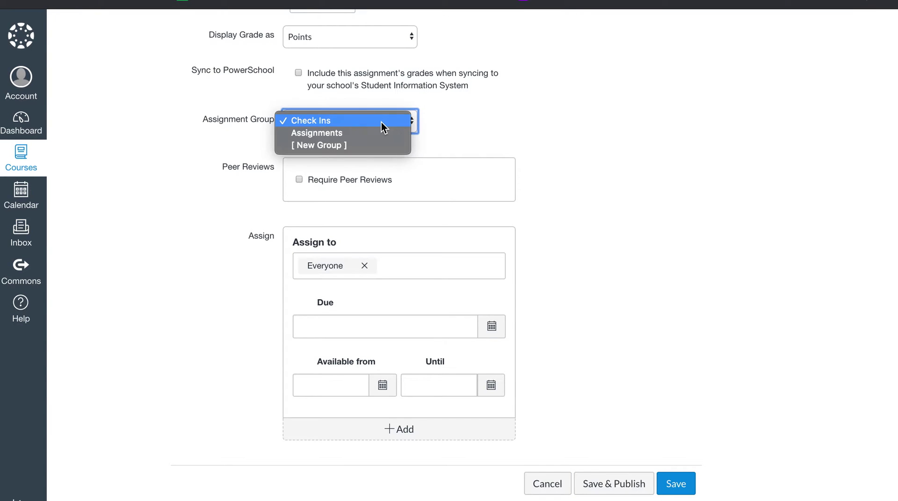
left_click(366, 148)
left_click(433, 261)
type("Quiz")
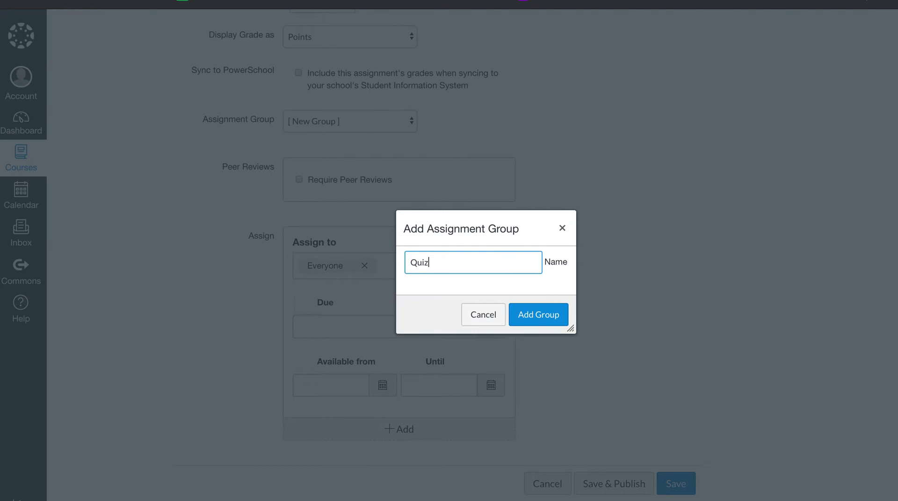
type("zes")
left_click(527, 314)
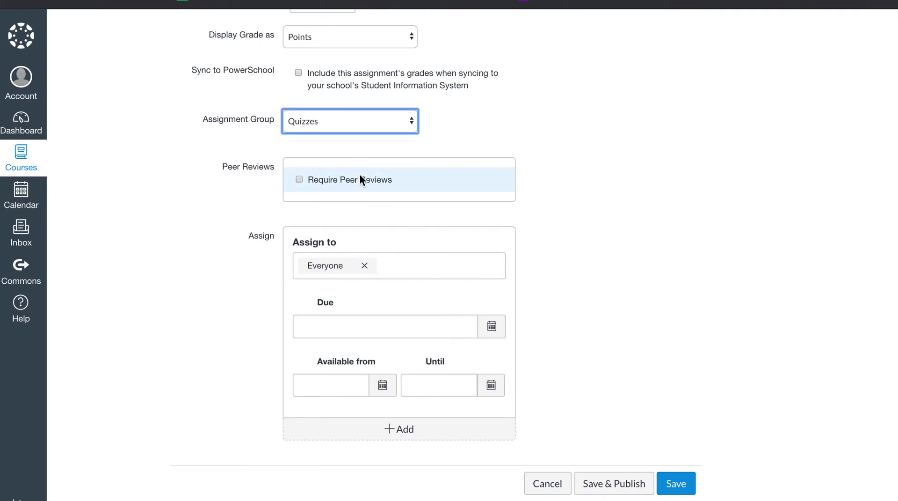
left_click(346, 125)
left_click(346, 130)
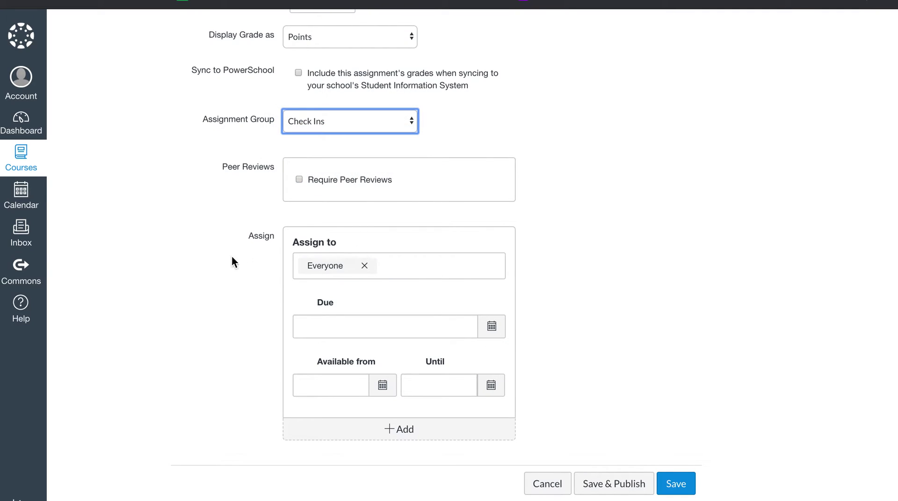
Set the discussion's due date to Mar 27 11:59pm and its availability start to Mar 22 12am
left_click(490, 327)
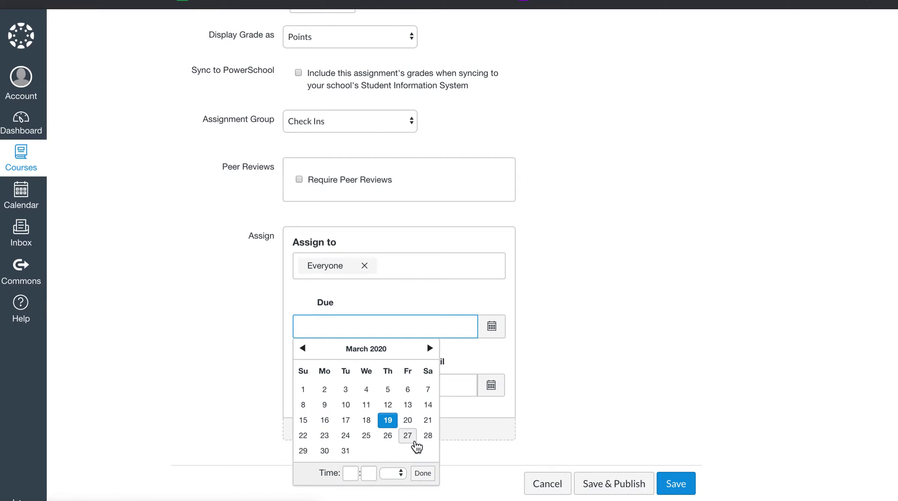
scroll(410, 356, "up", 1)
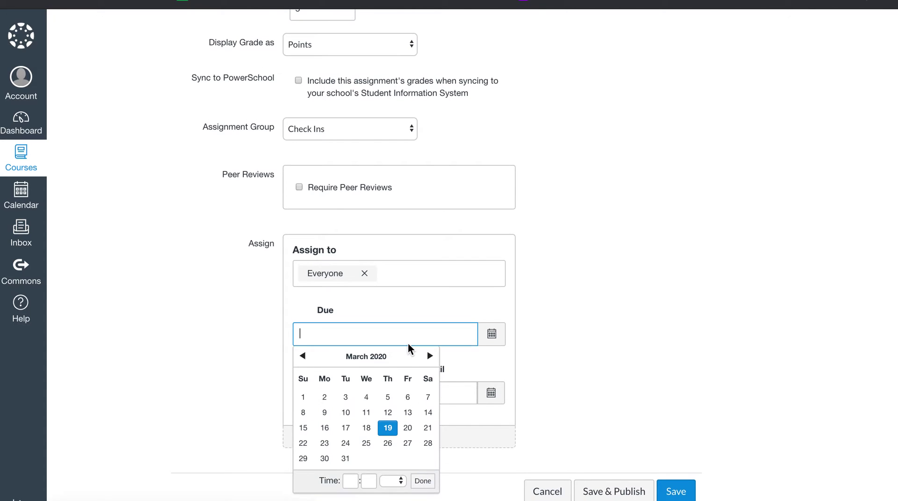
left_click(408, 436)
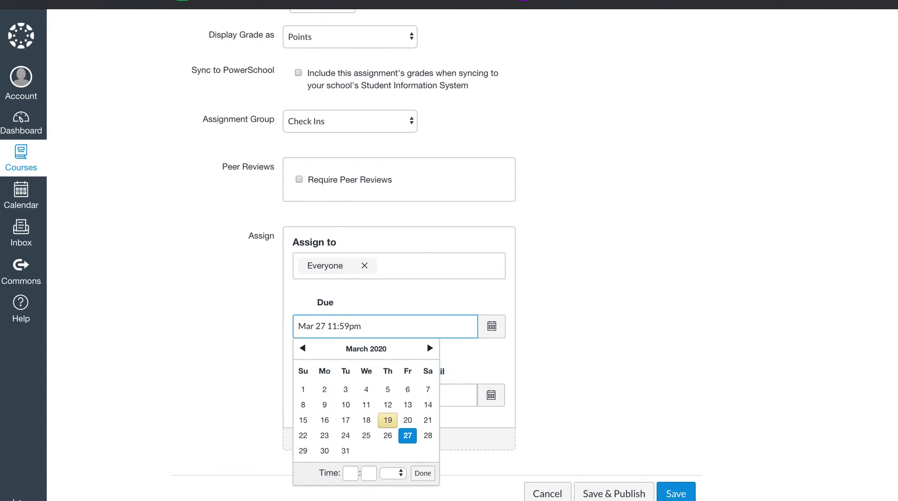
left_click(421, 477)
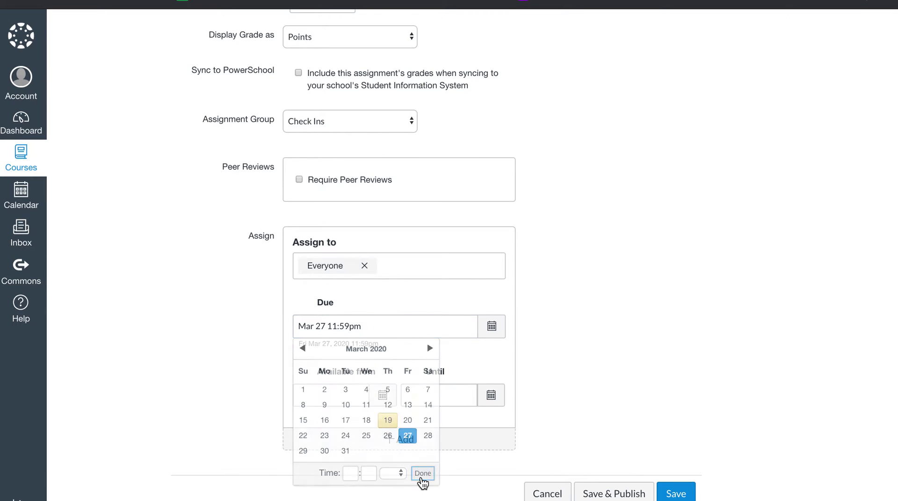
left_click(385, 394)
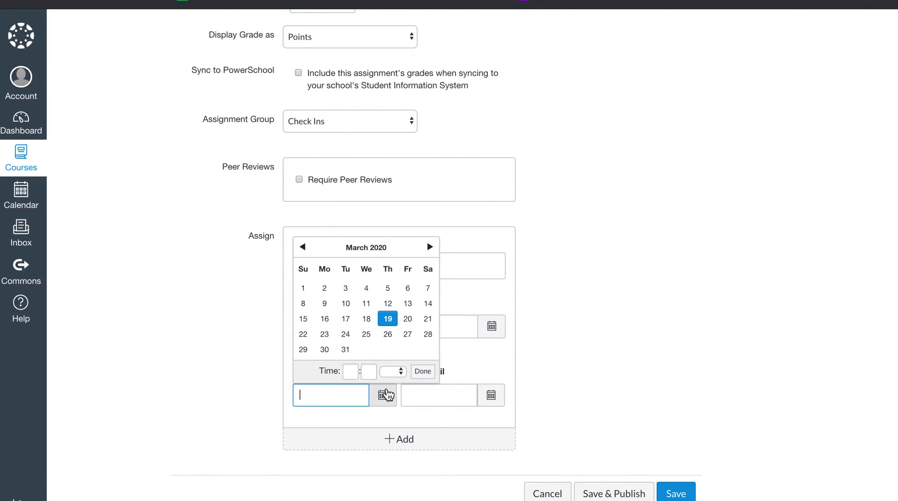
left_click(304, 333)
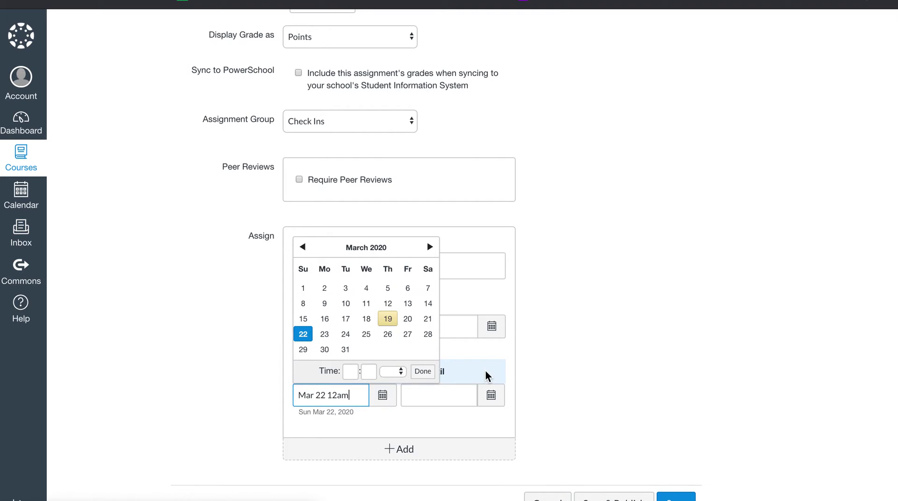
left_click(423, 372)
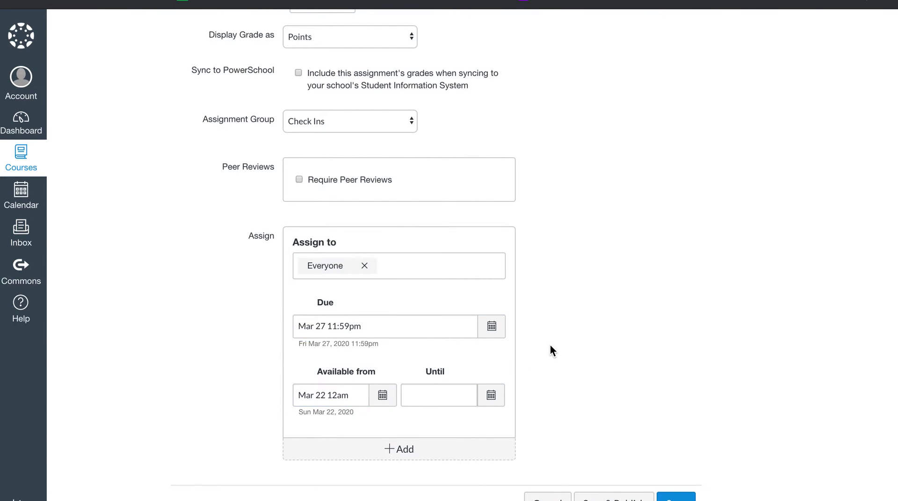
Review the discussion's text and settings, and save it without publishing
scroll(550, 346, "up", 15)
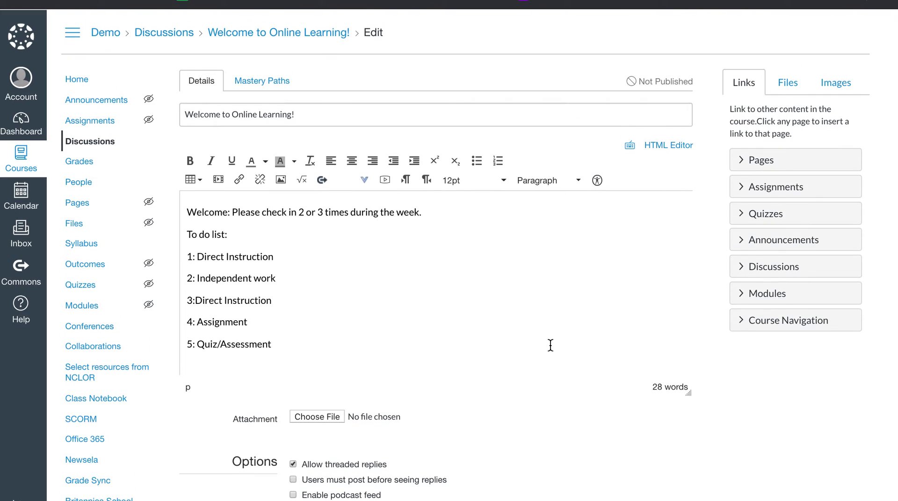
scroll(550, 345, "down", 15)
scroll(551, 346, "up", 3)
scroll(565, 350, "up", 7)
scroll(566, 355, "down", 9)
left_click(672, 483)
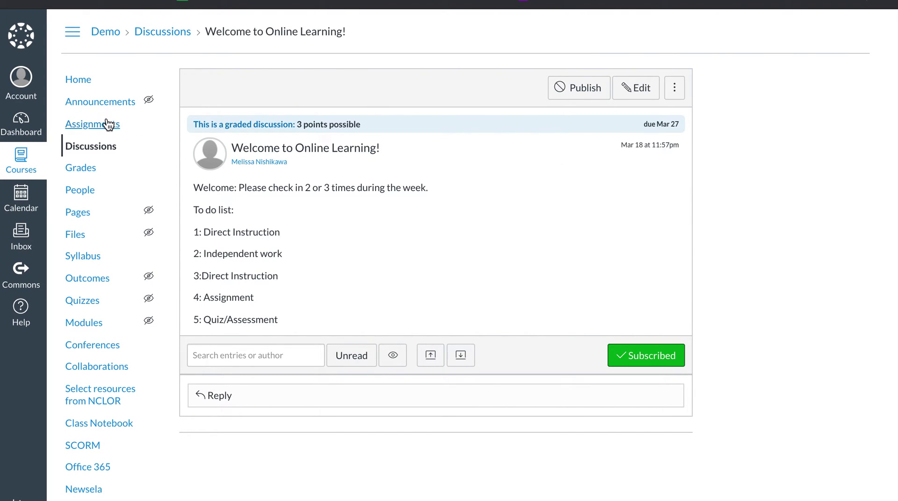
Return to the course home page and save Course Modules as the content it displays
left_click(88, 85)
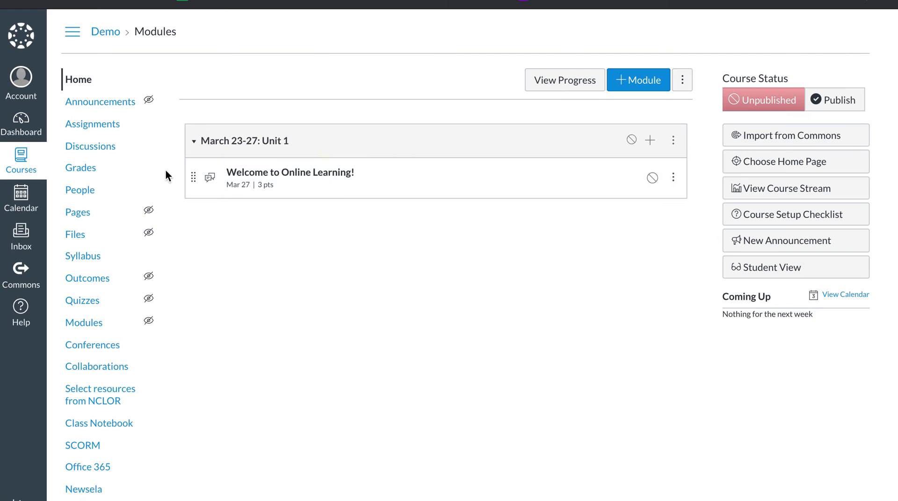
left_click(773, 159)
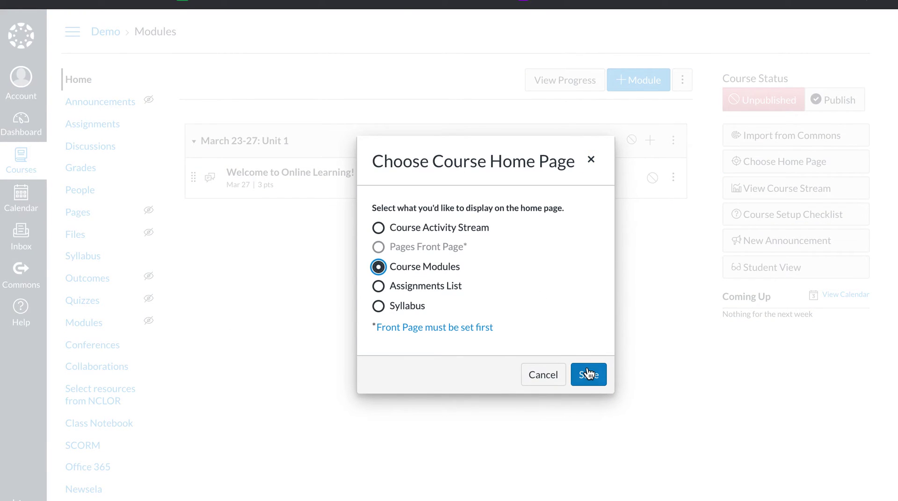
left_click(589, 374)
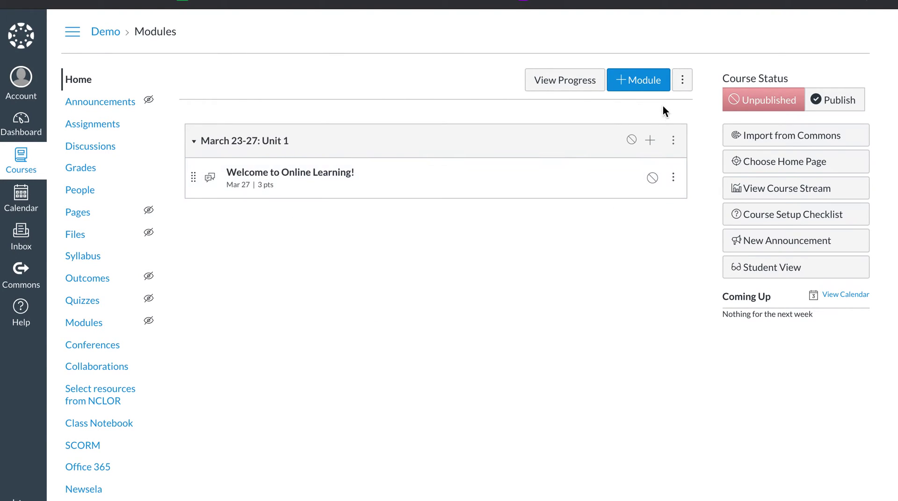
Add a new assignment named "Nearpod 1" to the module "March 23-27: Unit 1"
left_click(650, 140)
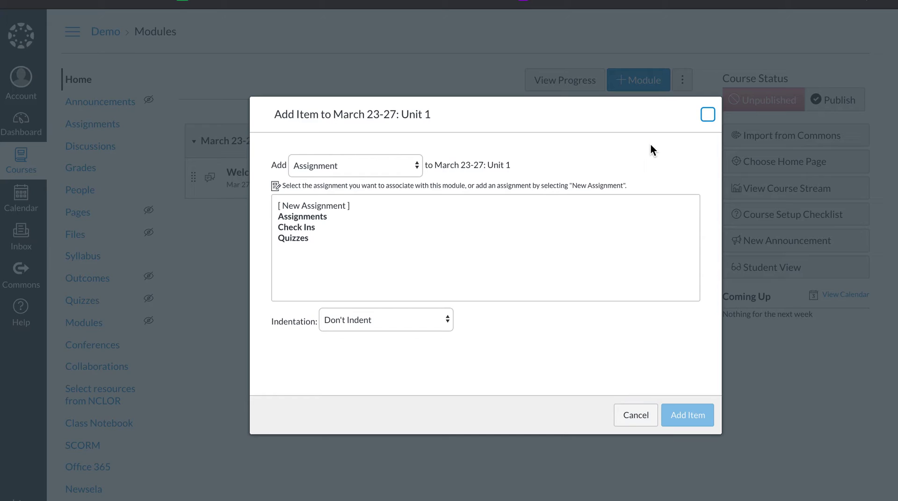
left_click(336, 206)
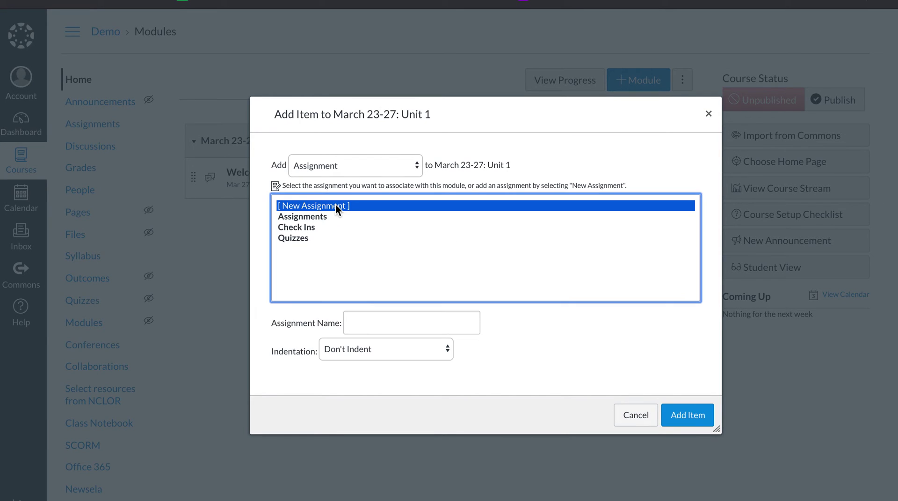
left_click(378, 327)
type("Direc")
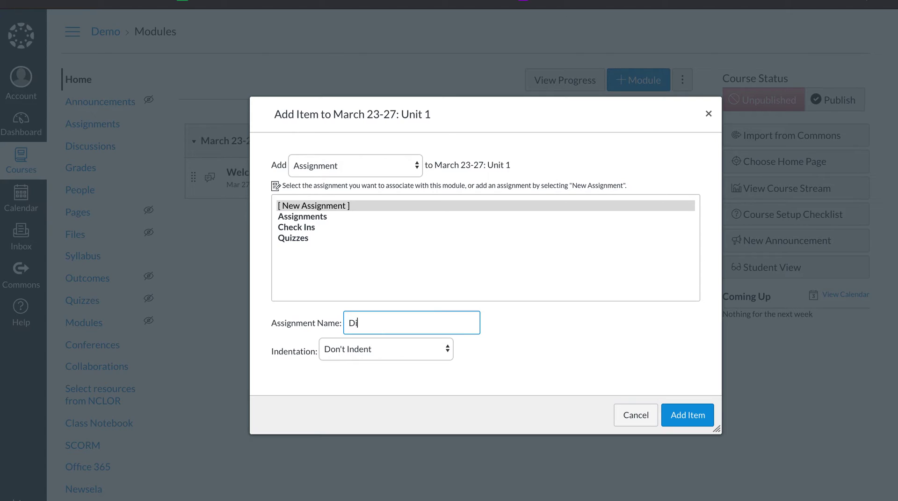
key("BackSpace")
key("BackSpace")
type("Nearpod")
left_click(688, 414)
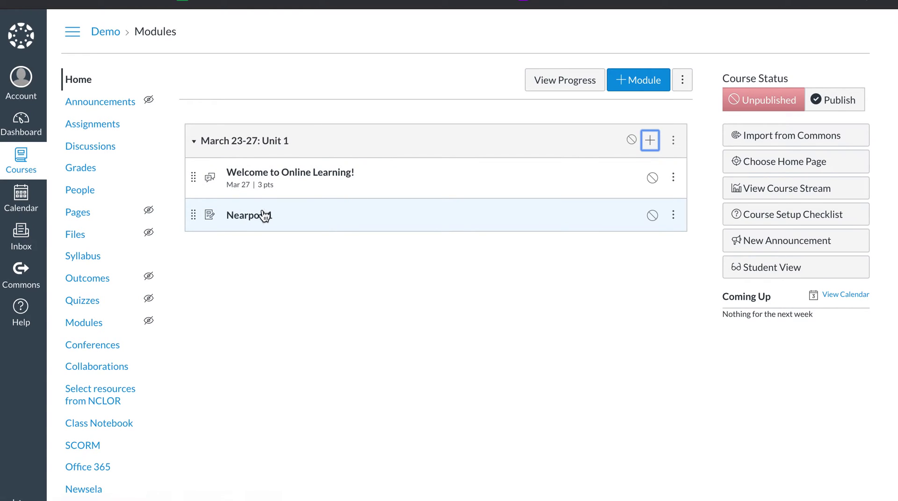
Open the Nearpod 1 assignment for editing and enter "nearpod" as its description
left_click(262, 215)
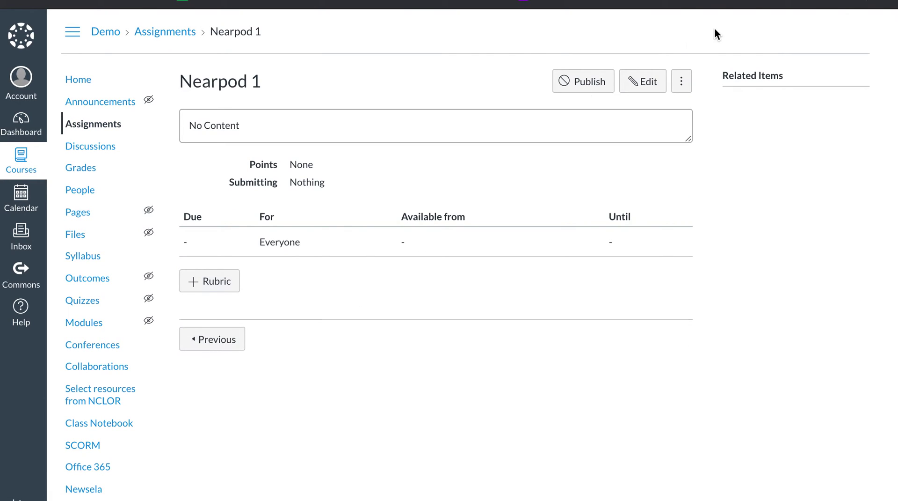
left_click(650, 83)
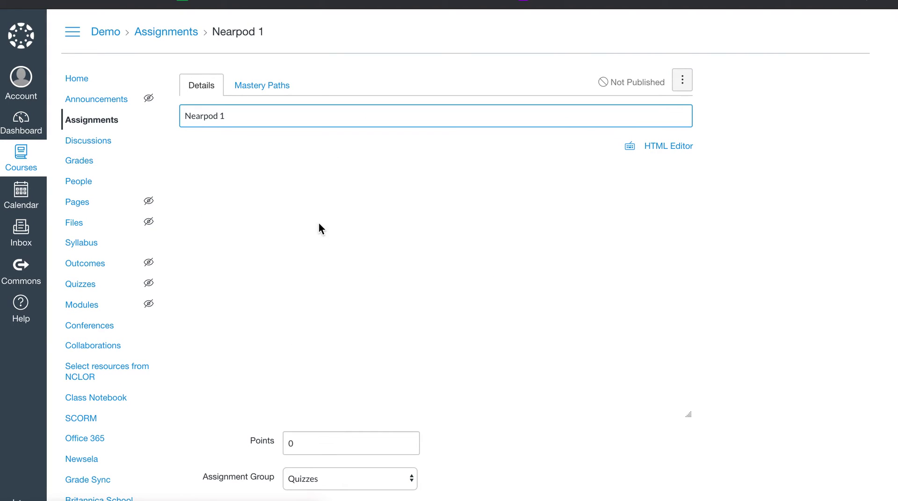
left_click(287, 274)
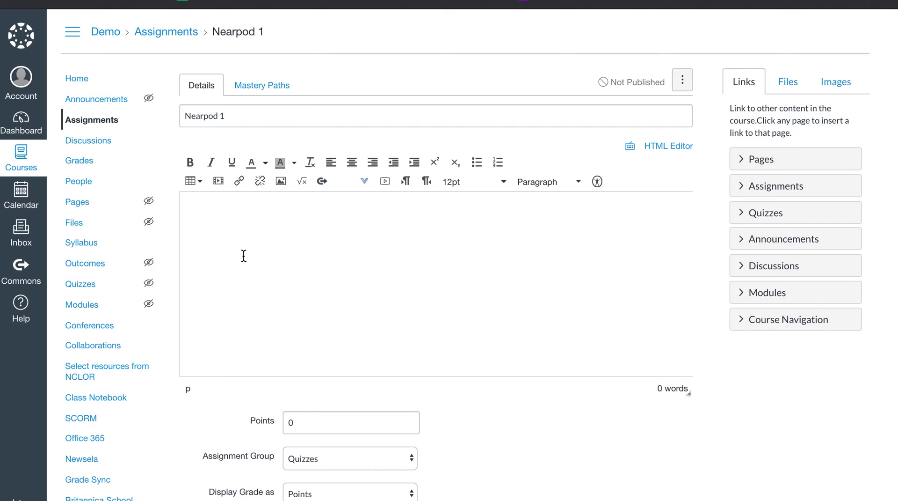
type("nearpod")
Place the Nearpod 1 assignment in the Assignments assignment group
scroll(200, 421, "down", 5)
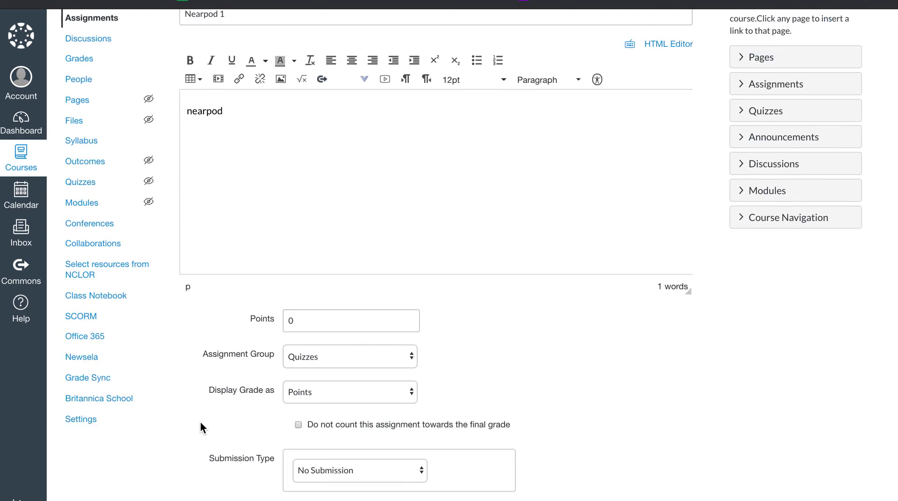
left_click(349, 286)
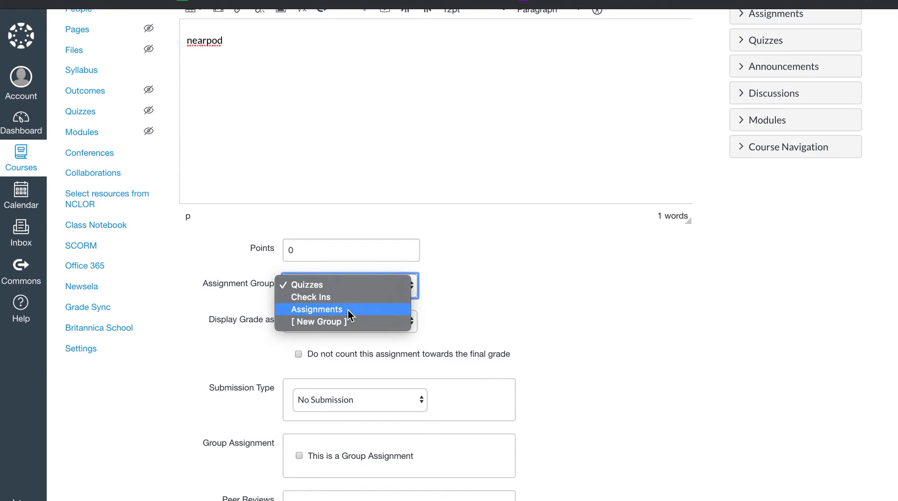
left_click(347, 309)
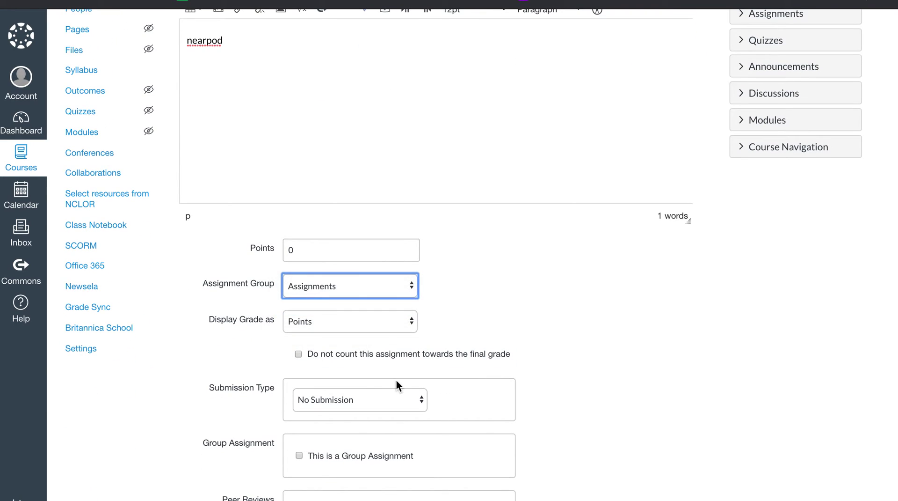
Set Nearpod 1's submission type to Online and allow Text Entry and File Uploads
left_click(296, 396)
left_click(319, 415)
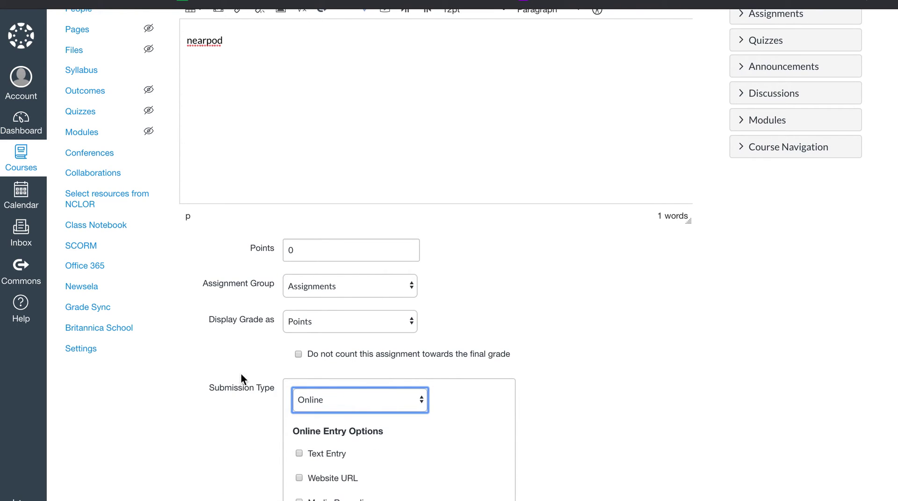
scroll(273, 395, "down", 3)
scroll(273, 395, "down", 1)
left_click(299, 264)
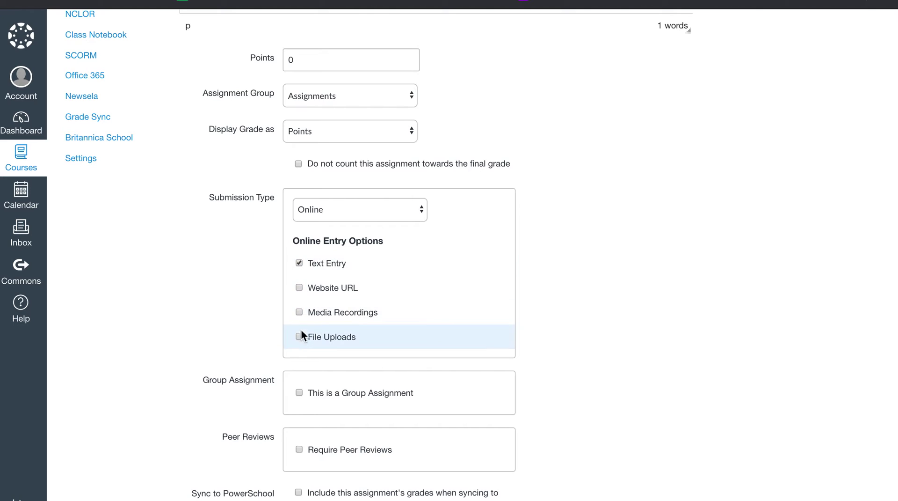
left_click(300, 335)
Set Nearpod 1's due date to Mar 23 for everyone and save the assignment without publishing
scroll(234, 330, "down", 7)
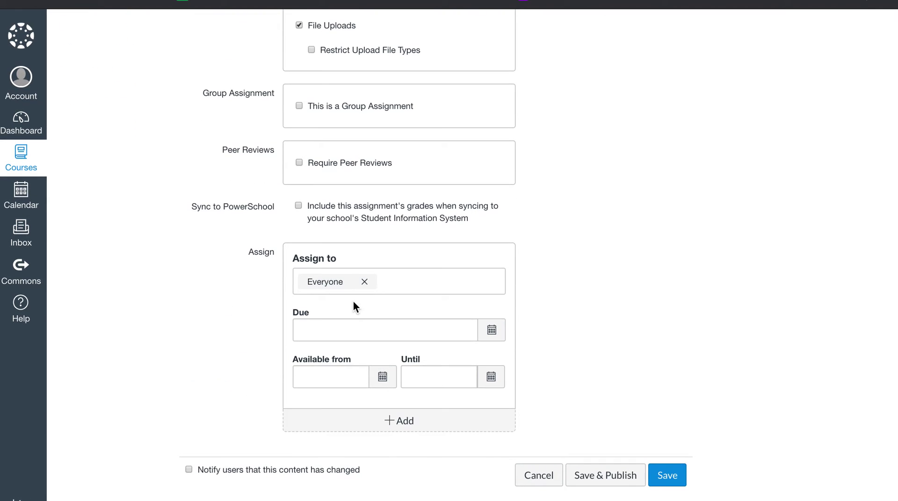
left_click(489, 330)
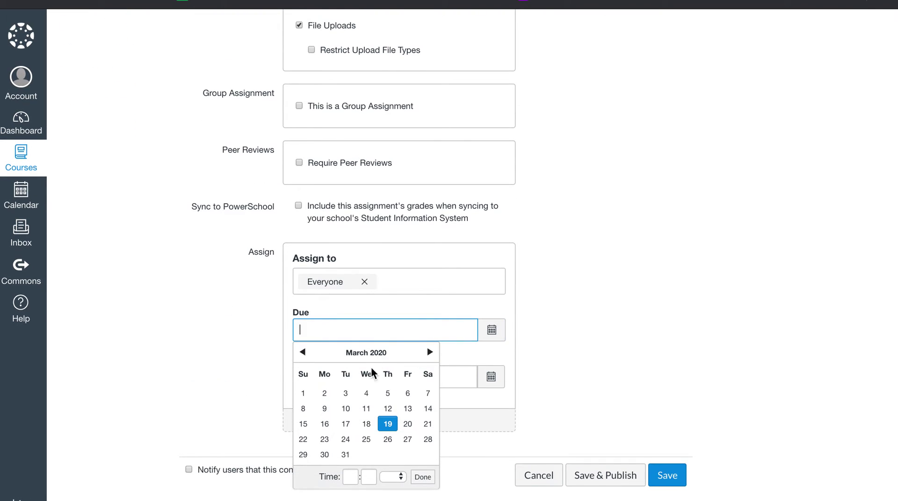
left_click(325, 439)
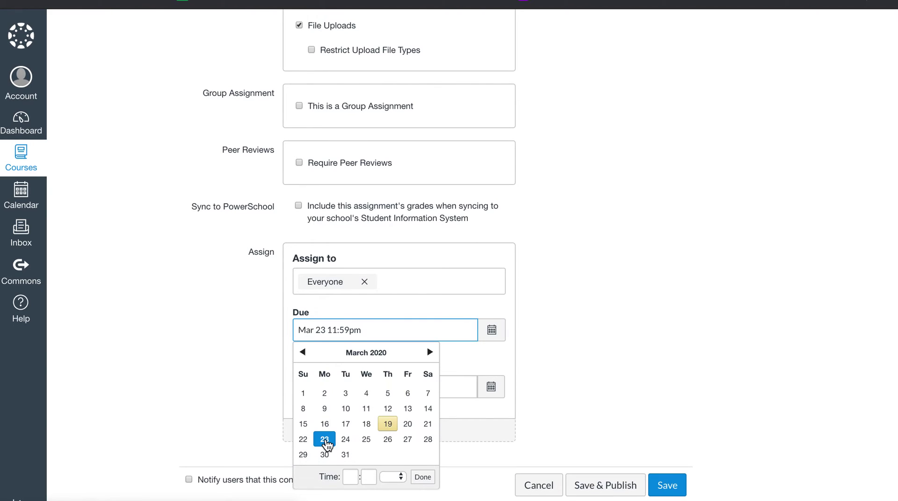
left_click(423, 478)
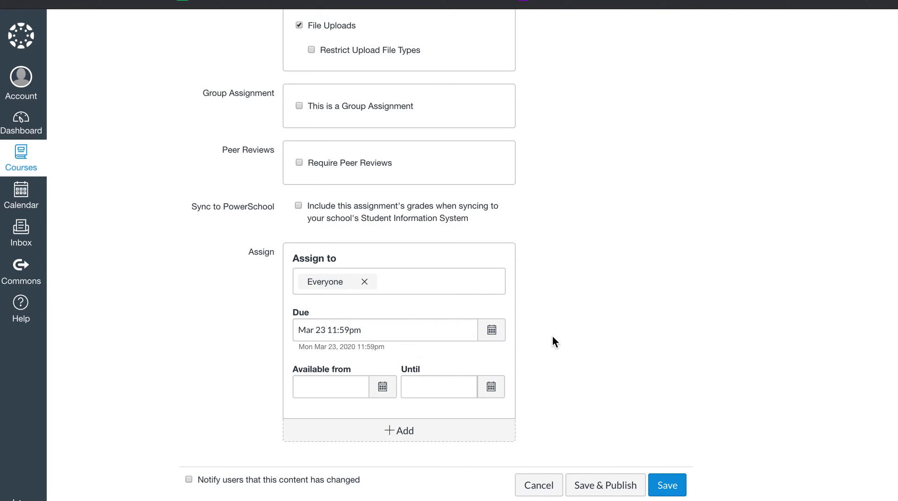
left_click(666, 477)
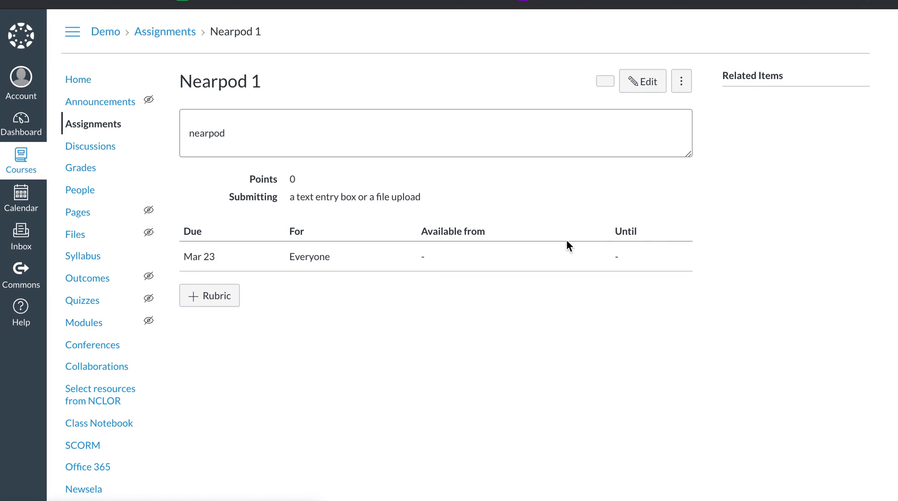
From the course home page, add a new assignment named "independent activity" to the module "March 23-27: Unit 1"
left_click(79, 81)
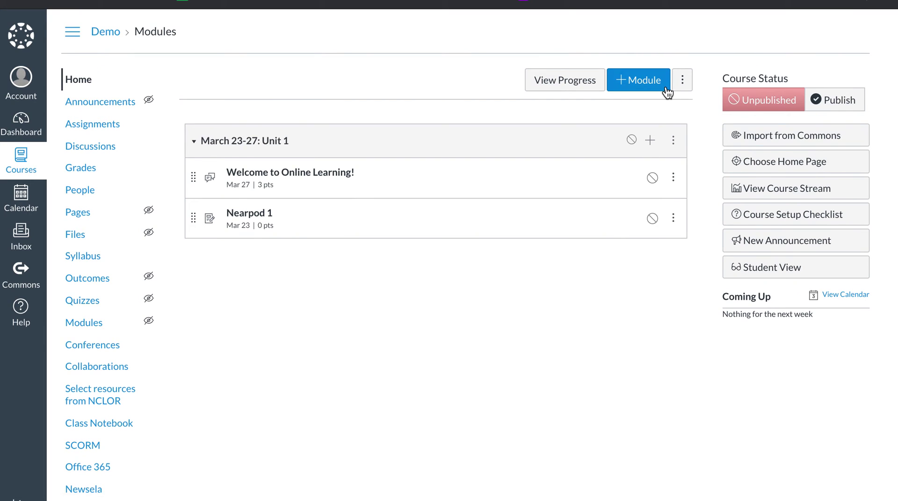
left_click(650, 140)
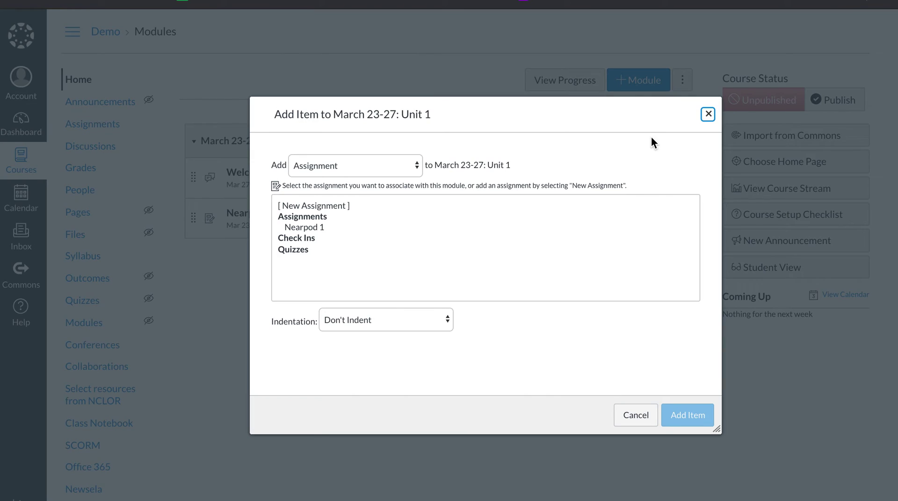
left_click(325, 208)
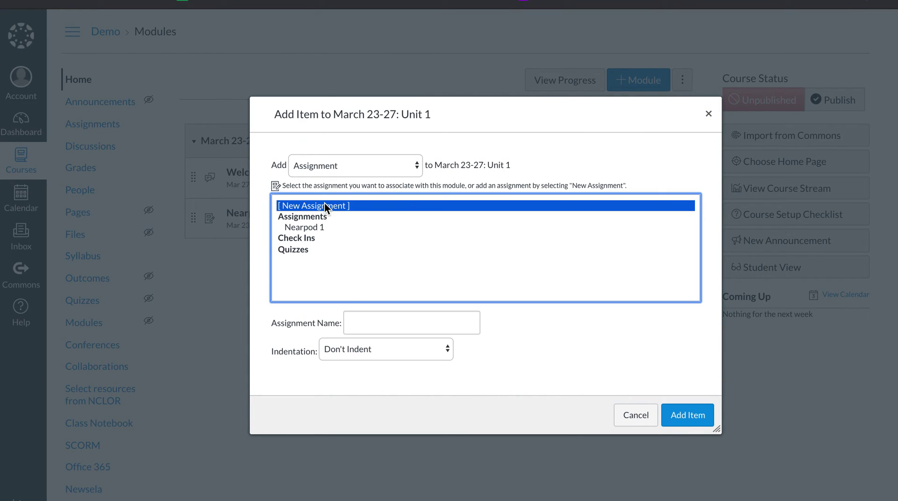
left_click(360, 330)
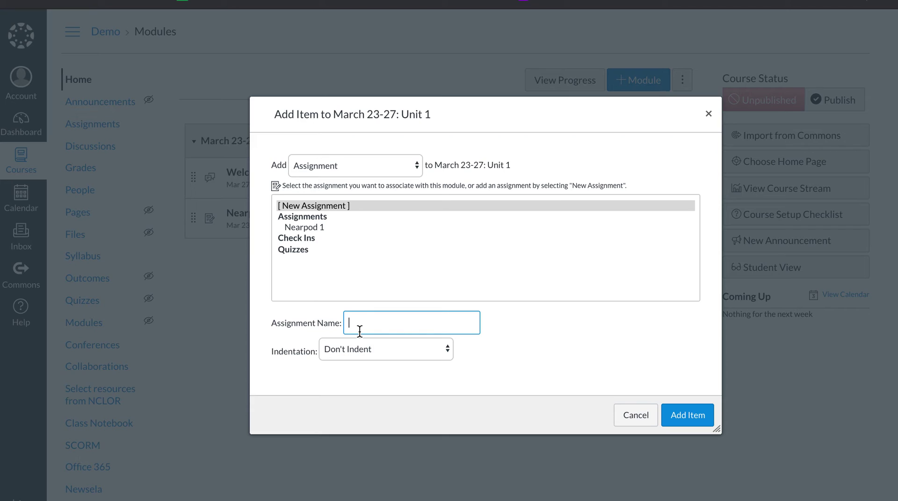
type("indepent")
type("ent activity")
left_click(689, 413)
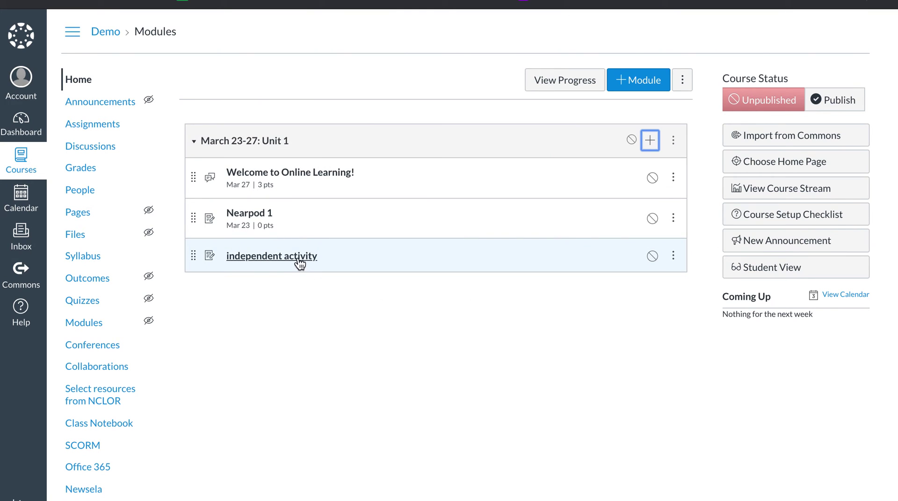
Edit the independent activity assignment to be due Mar 24 and save it without publishing
left_click(296, 260)
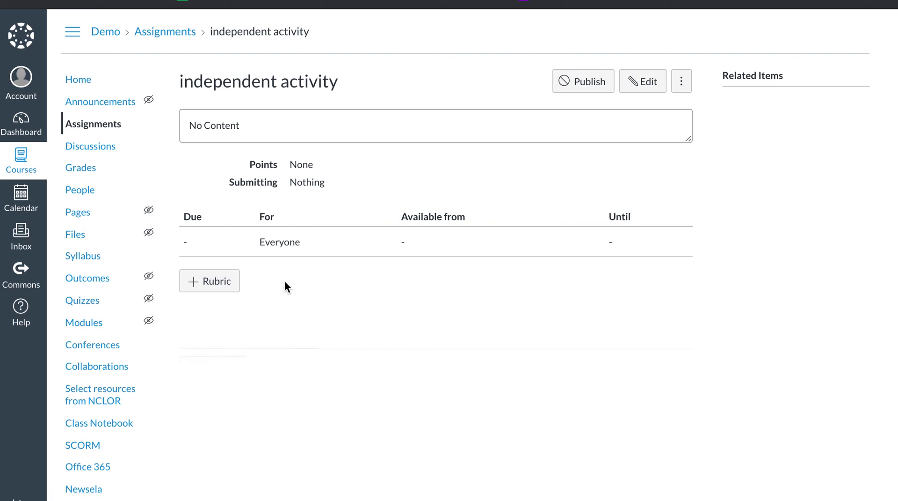
left_click(642, 82)
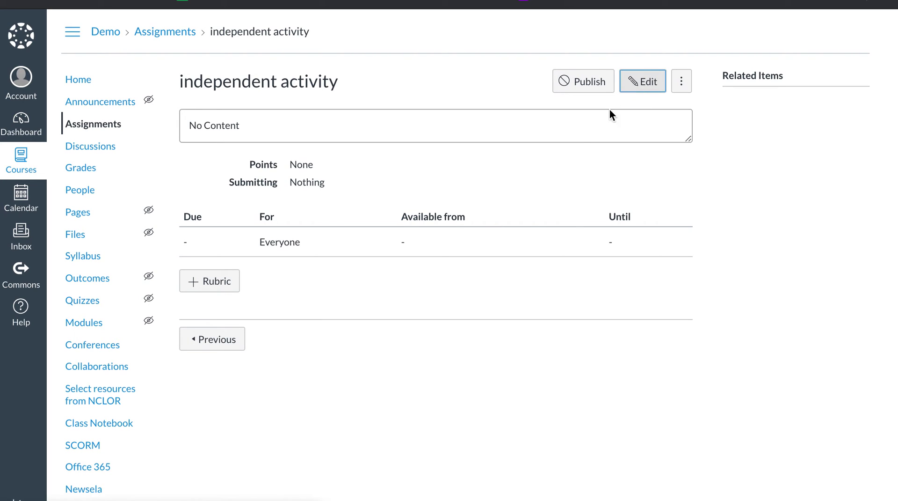
scroll(355, 369, "down", 10)
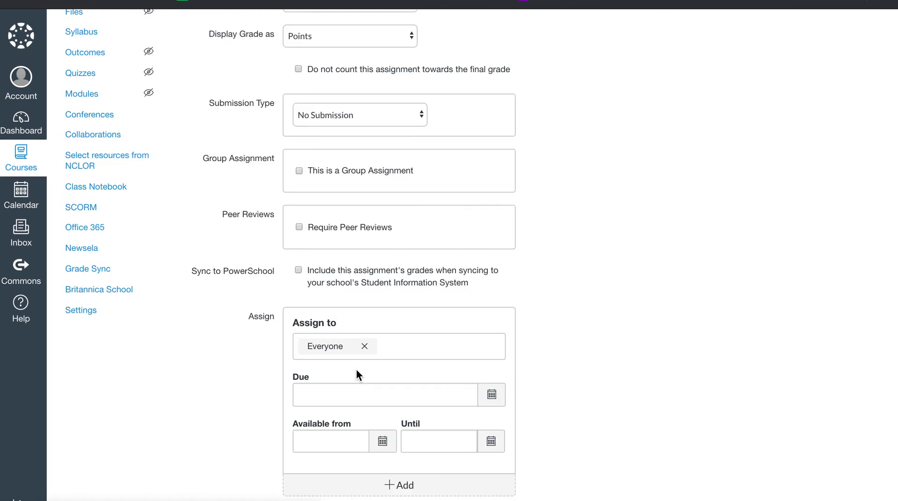
scroll(451, 323, "up", 10)
scroll(454, 327, "down", 10)
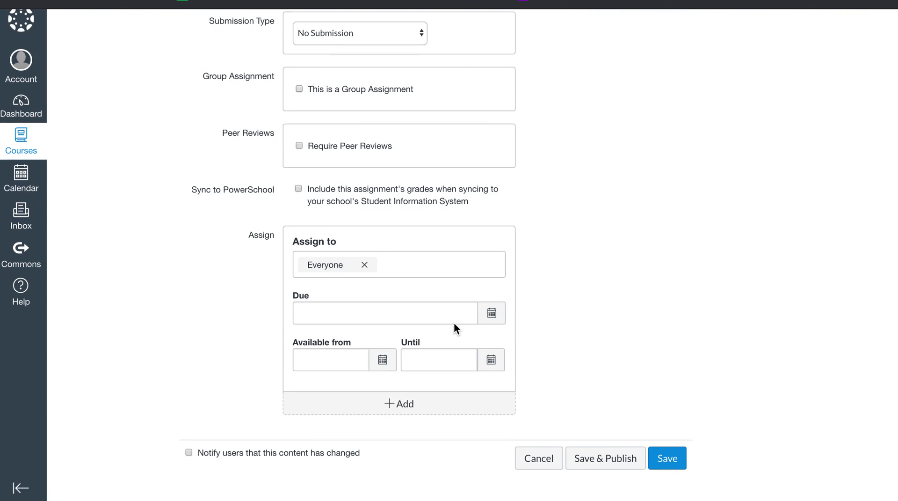
left_click(491, 330)
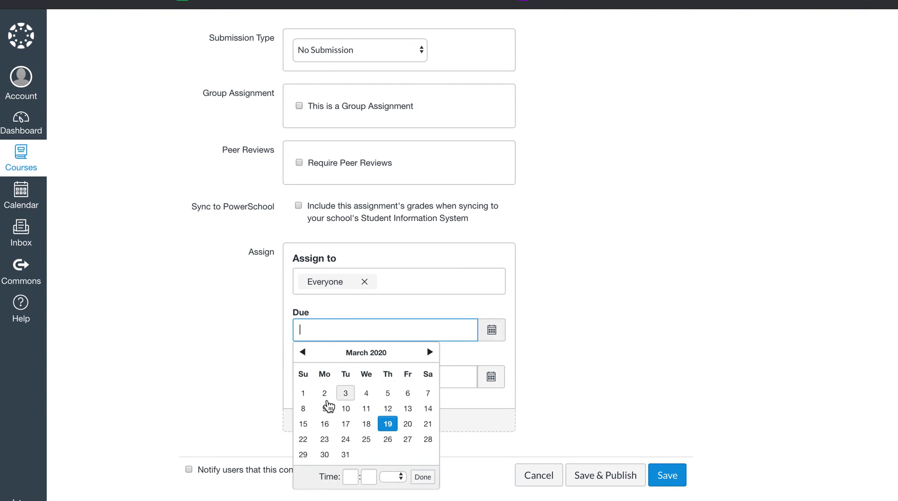
left_click(345, 438)
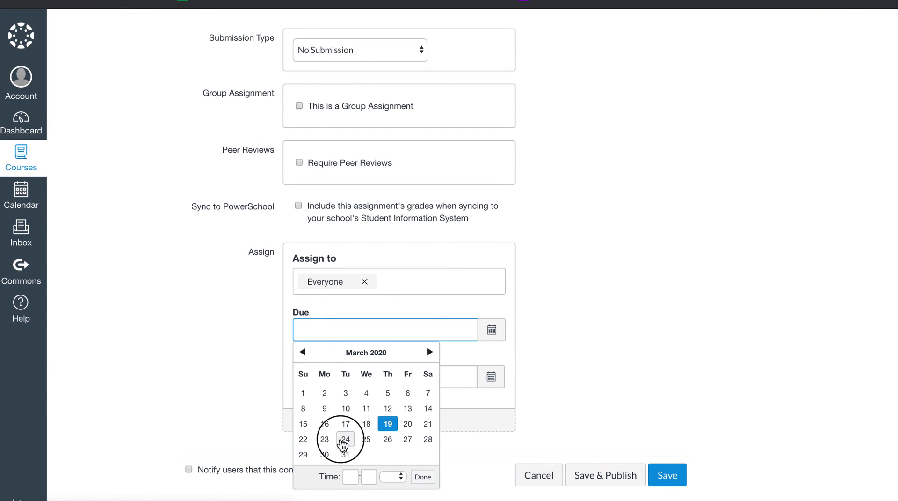
left_click(422, 476)
left_click(666, 486)
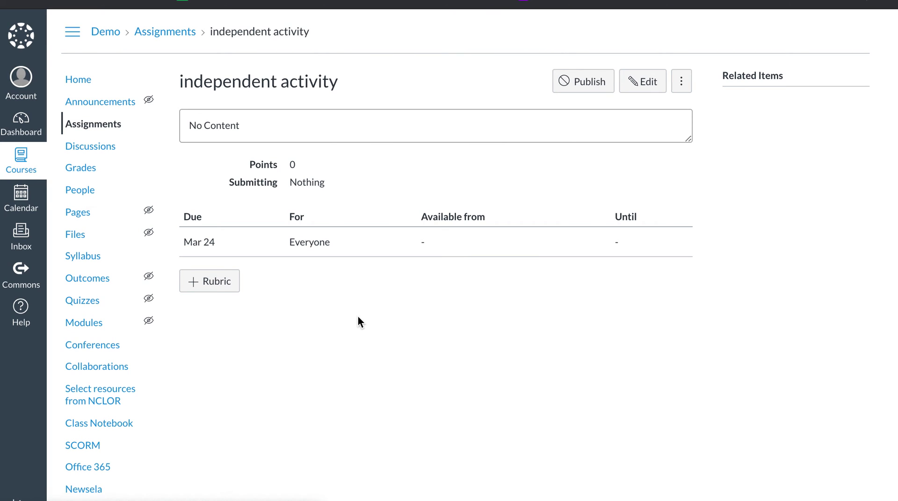
Return to the course home page and add a new module named "March 29-April 3"
left_click(103, 89)
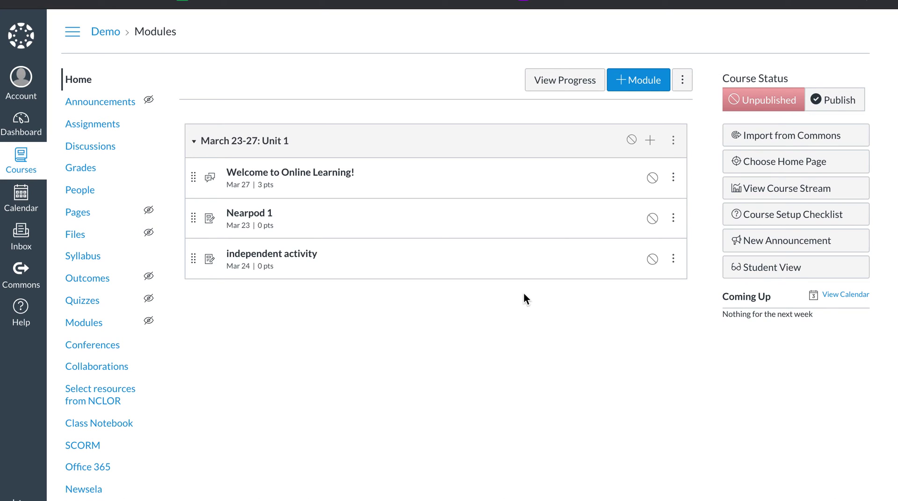
left_click(632, 78)
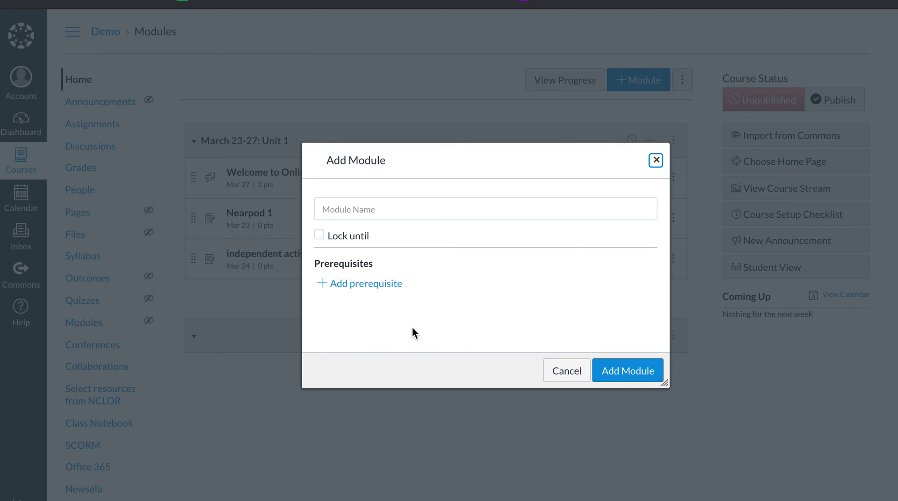
left_click(563, 372)
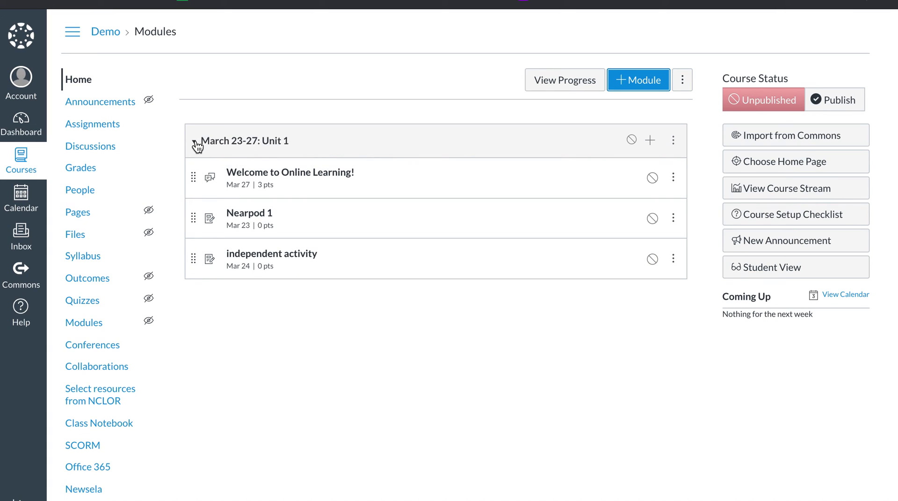
left_click(645, 82)
left_click(382, 211)
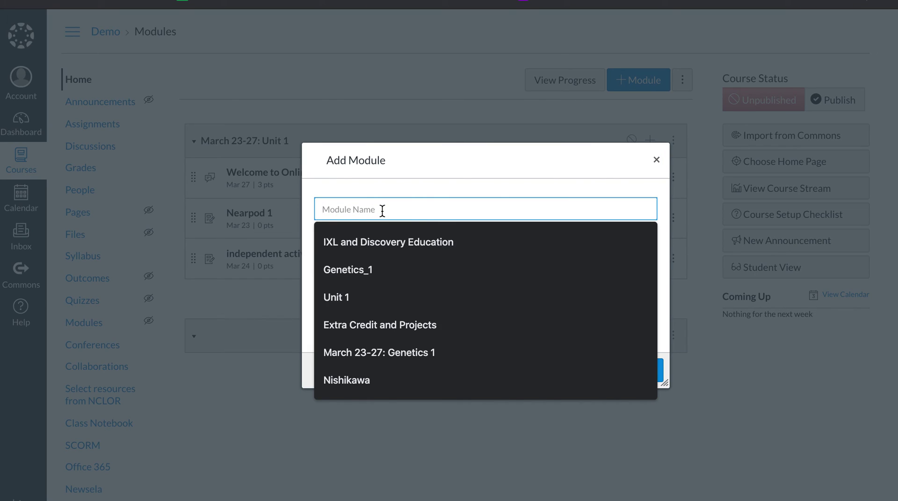
type("M")
key("BackSpace")
type("March")
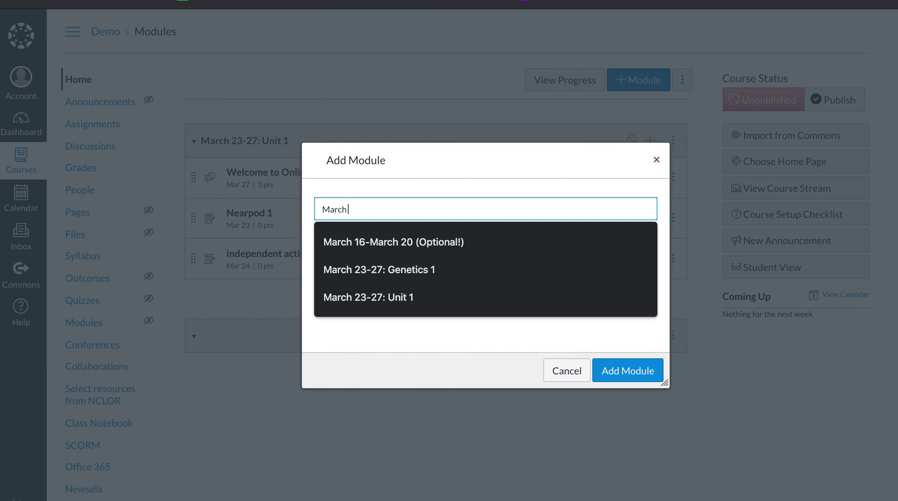
type("29")
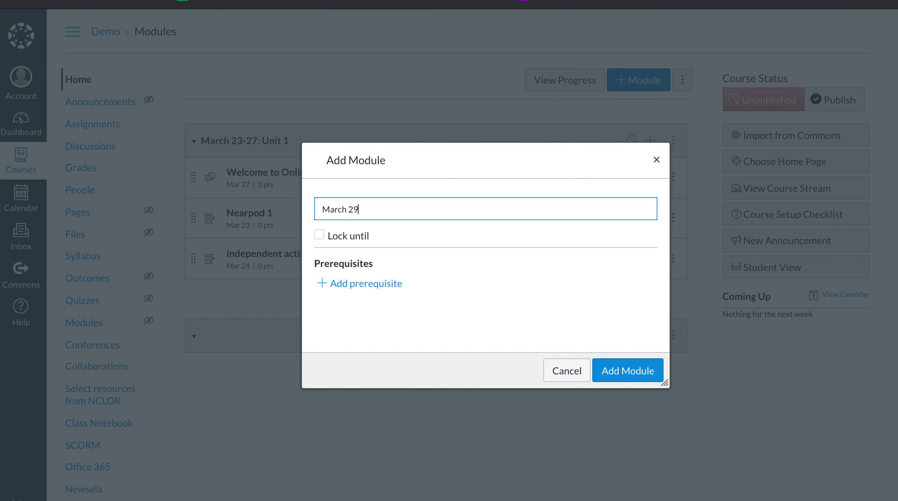
type("-April 3")
left_click(619, 372)
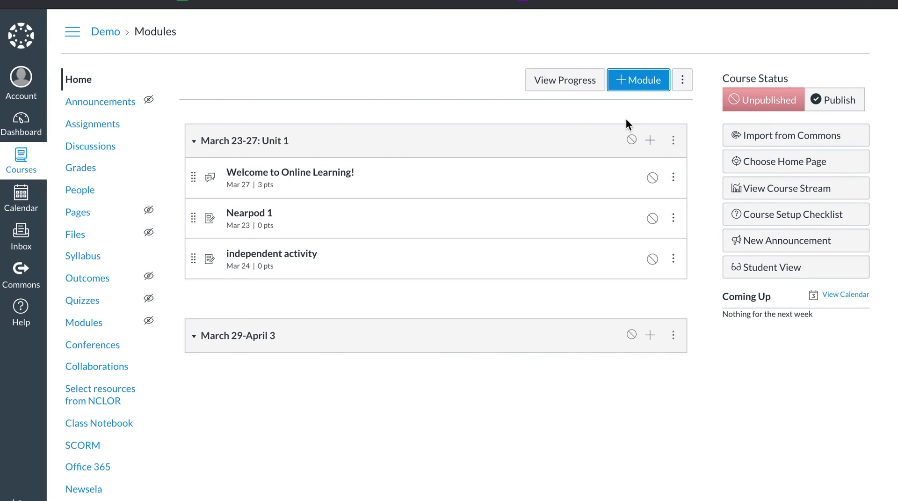
Publish the module "March 23-27: Unit 1" with all its items, and publish the course
left_click(632, 140)
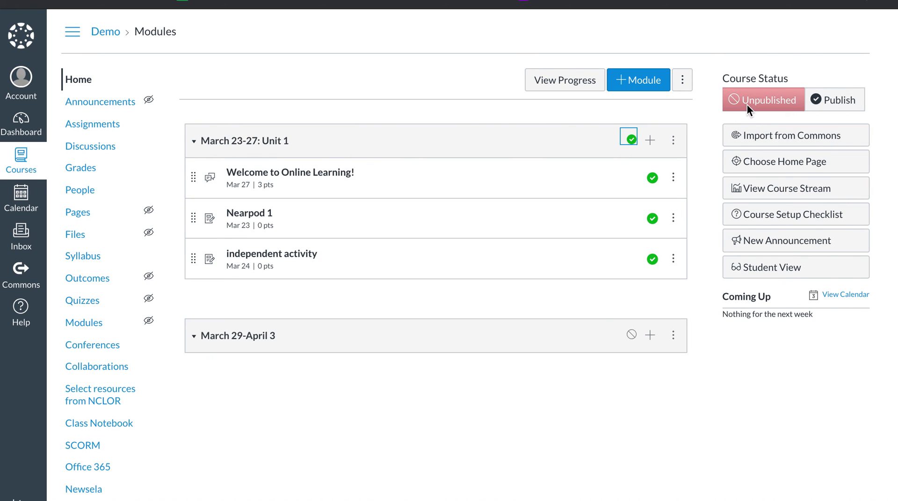
left_click(838, 107)
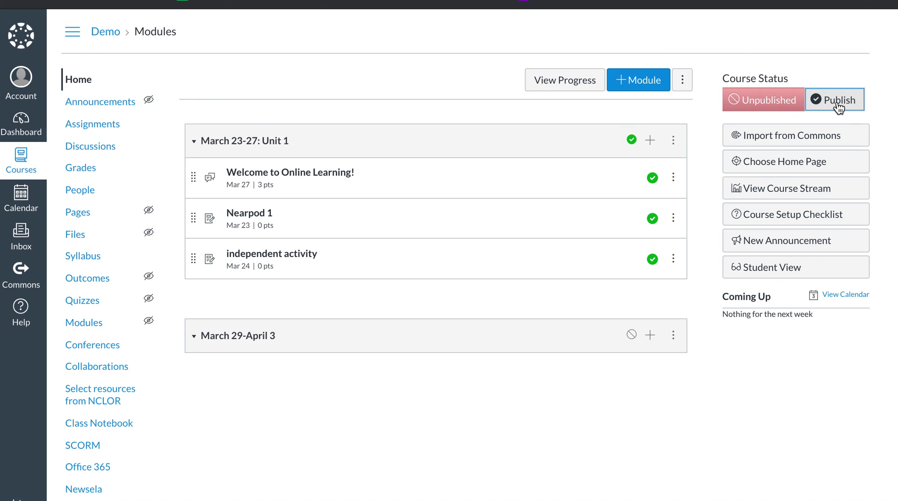